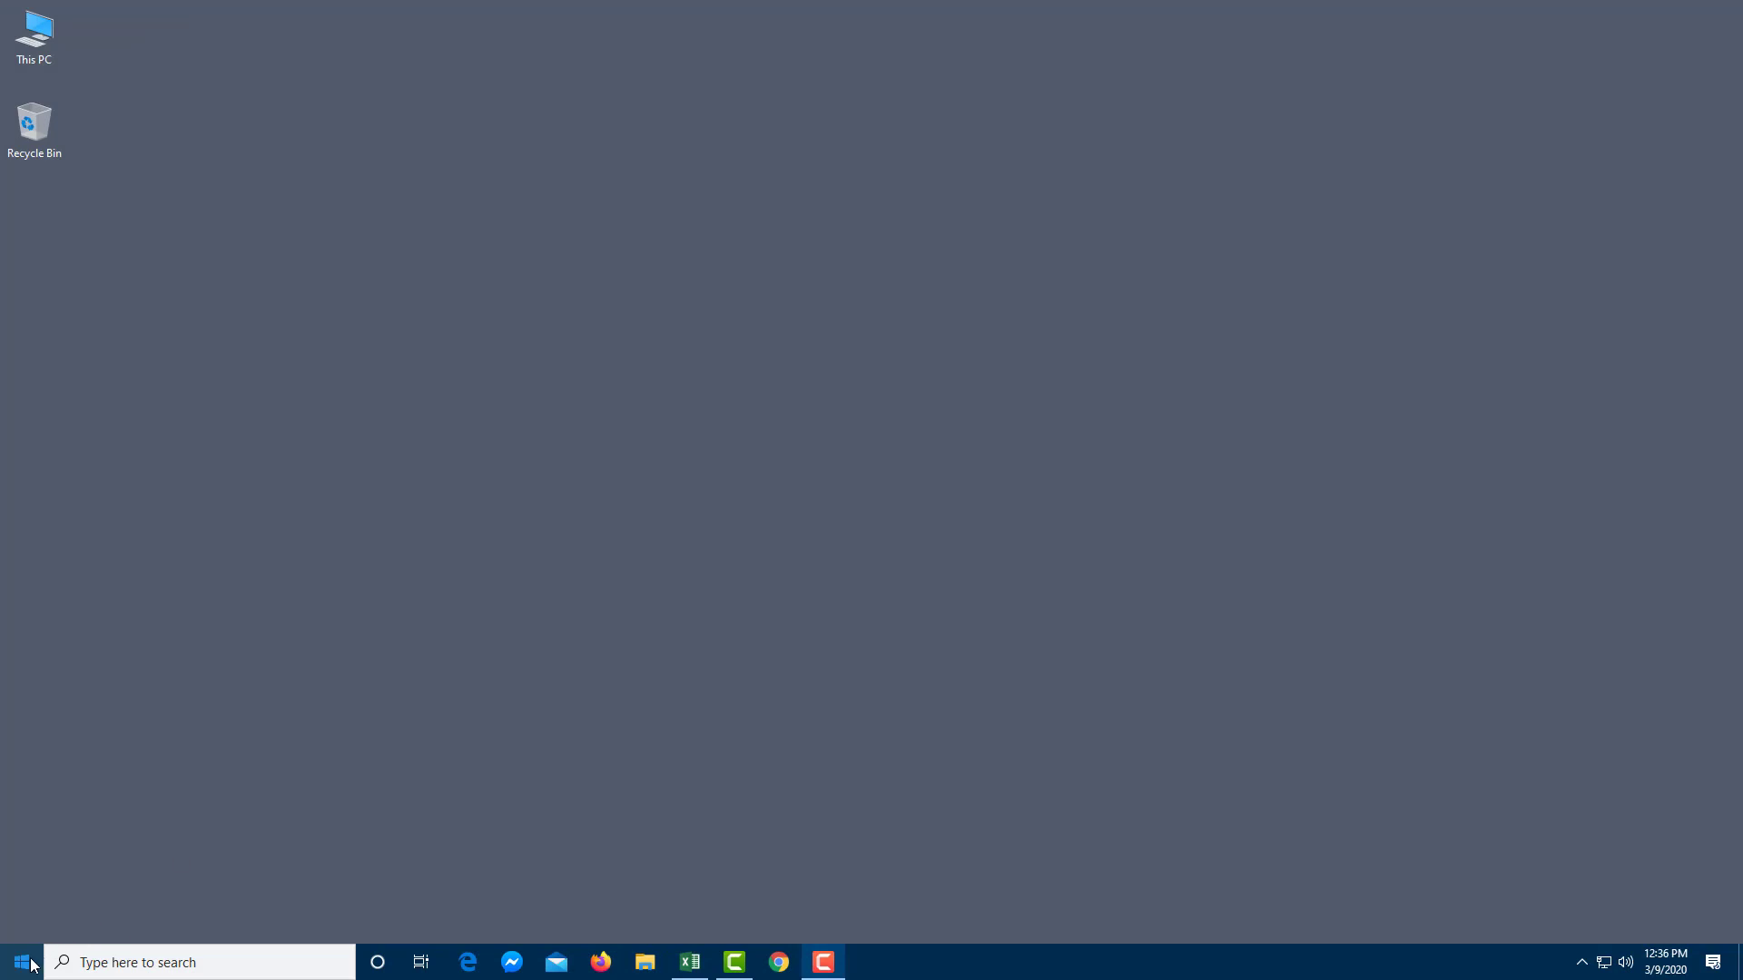
Step: Open the Start menu and rename the "Play and explore" tile group to "Fun"
left_click(22, 962)
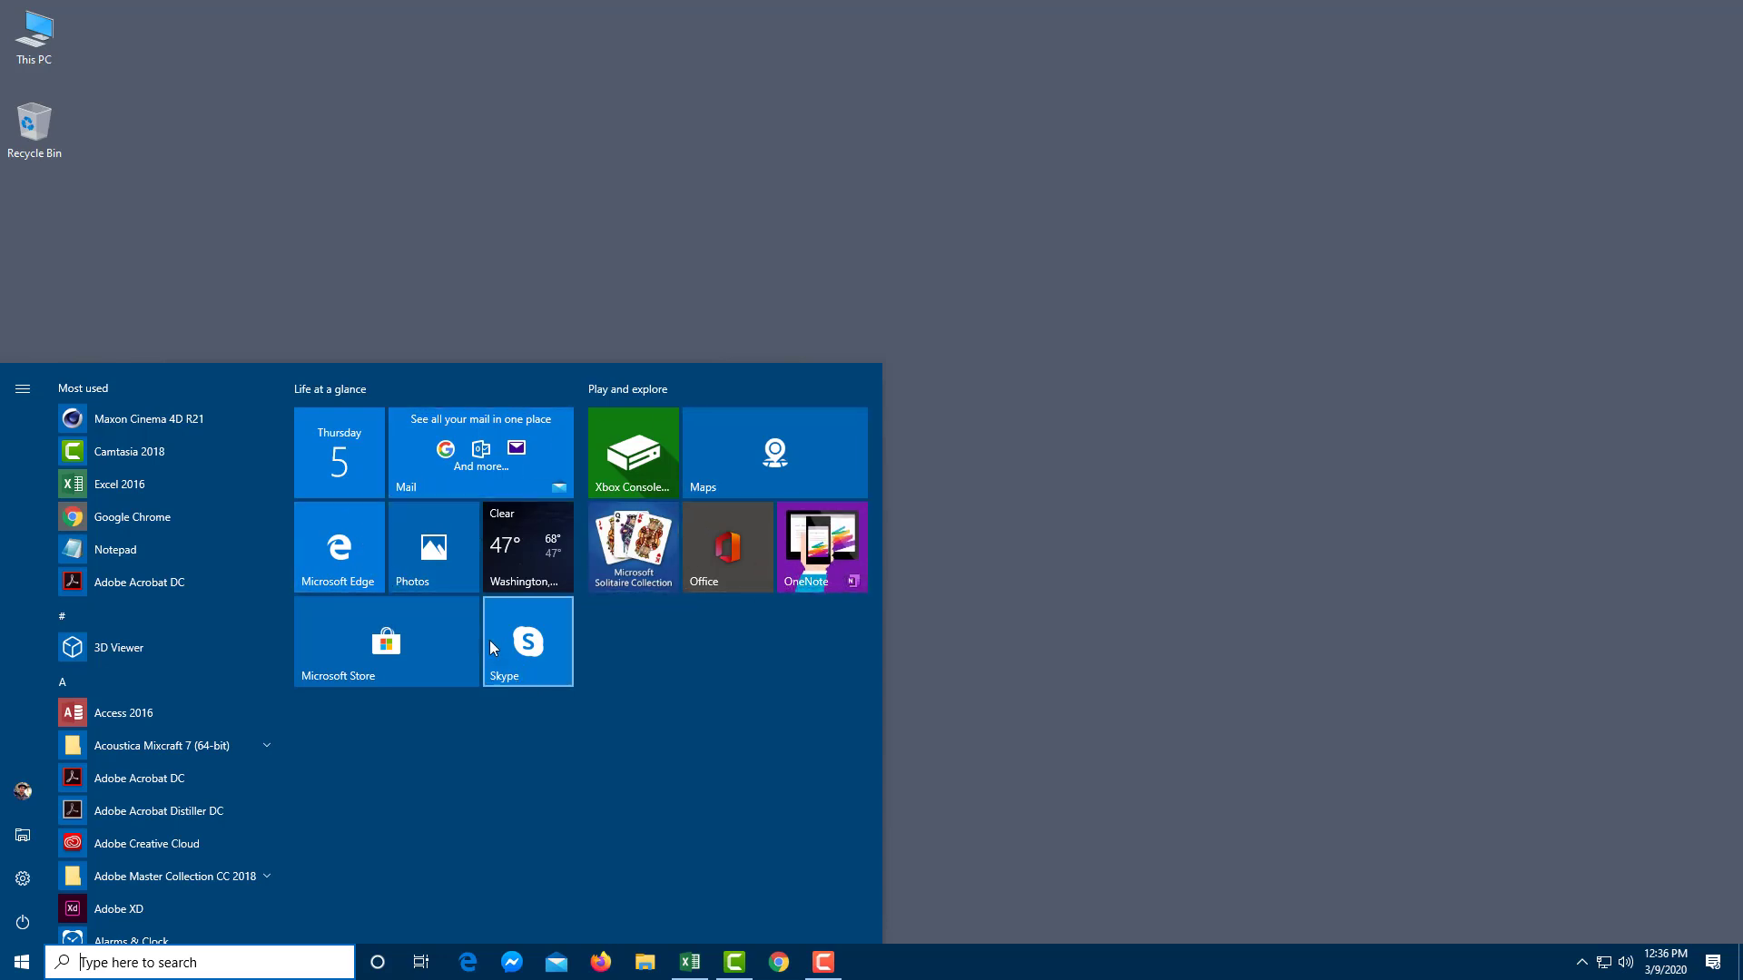
left_click_drag(431, 547, 458, 594)
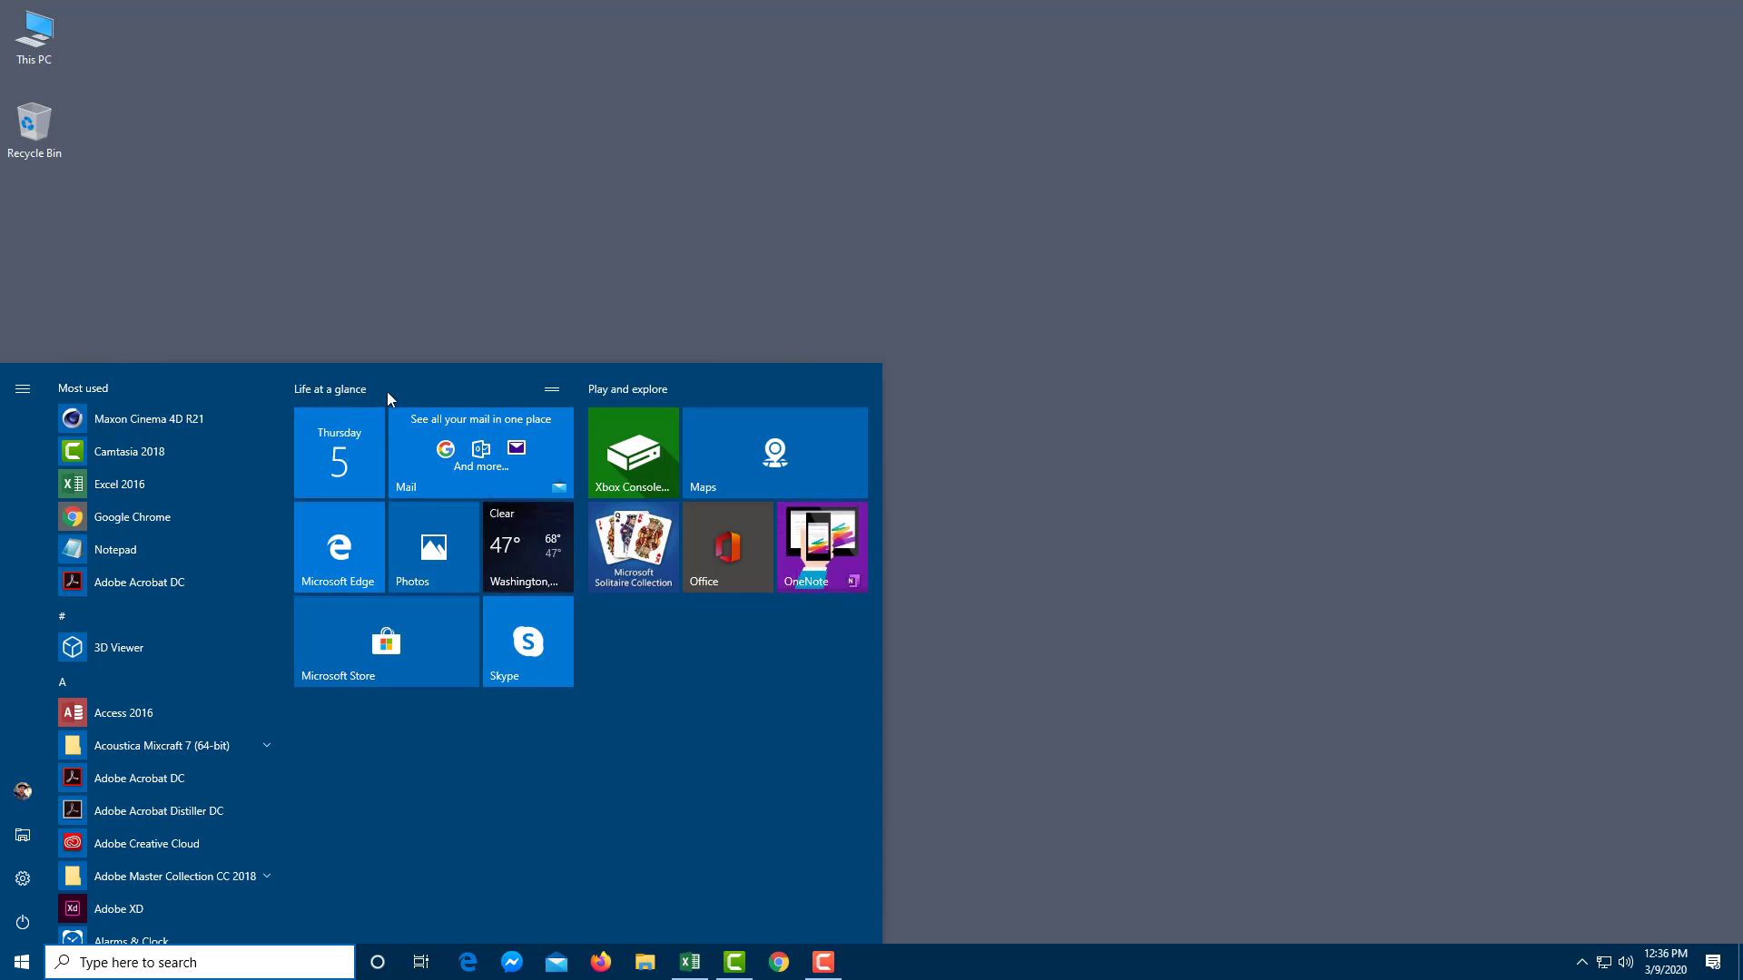
left_click(850, 390)
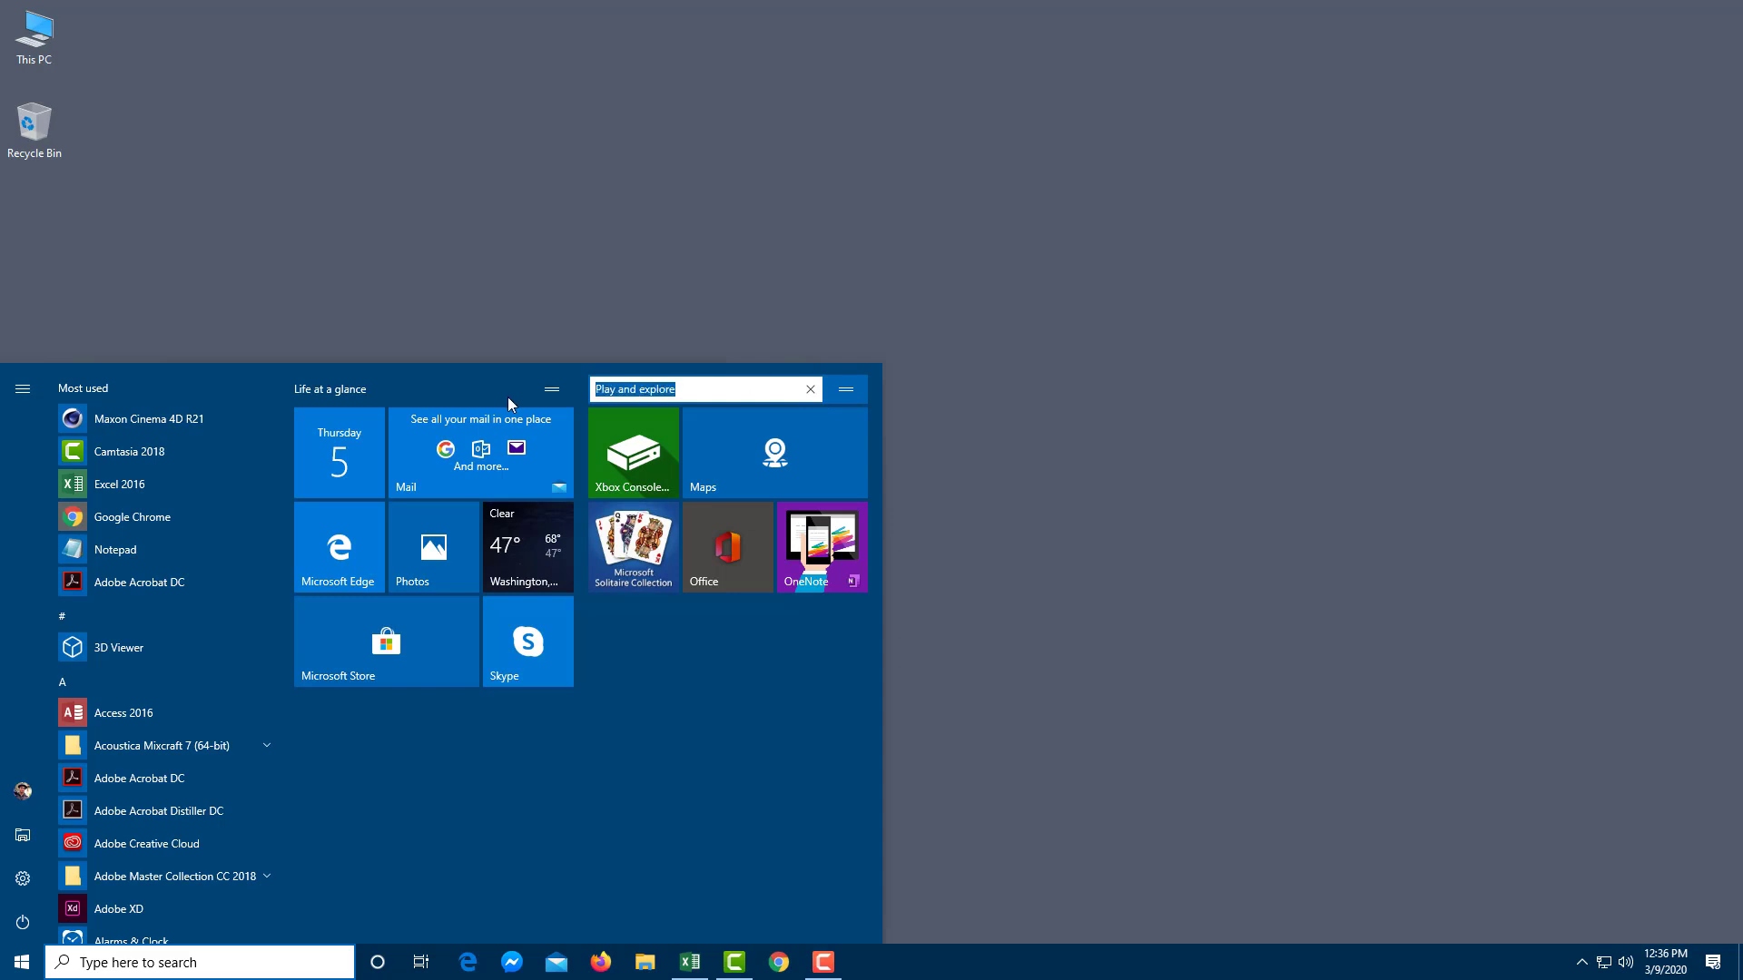
type("Fun")
key("Return")
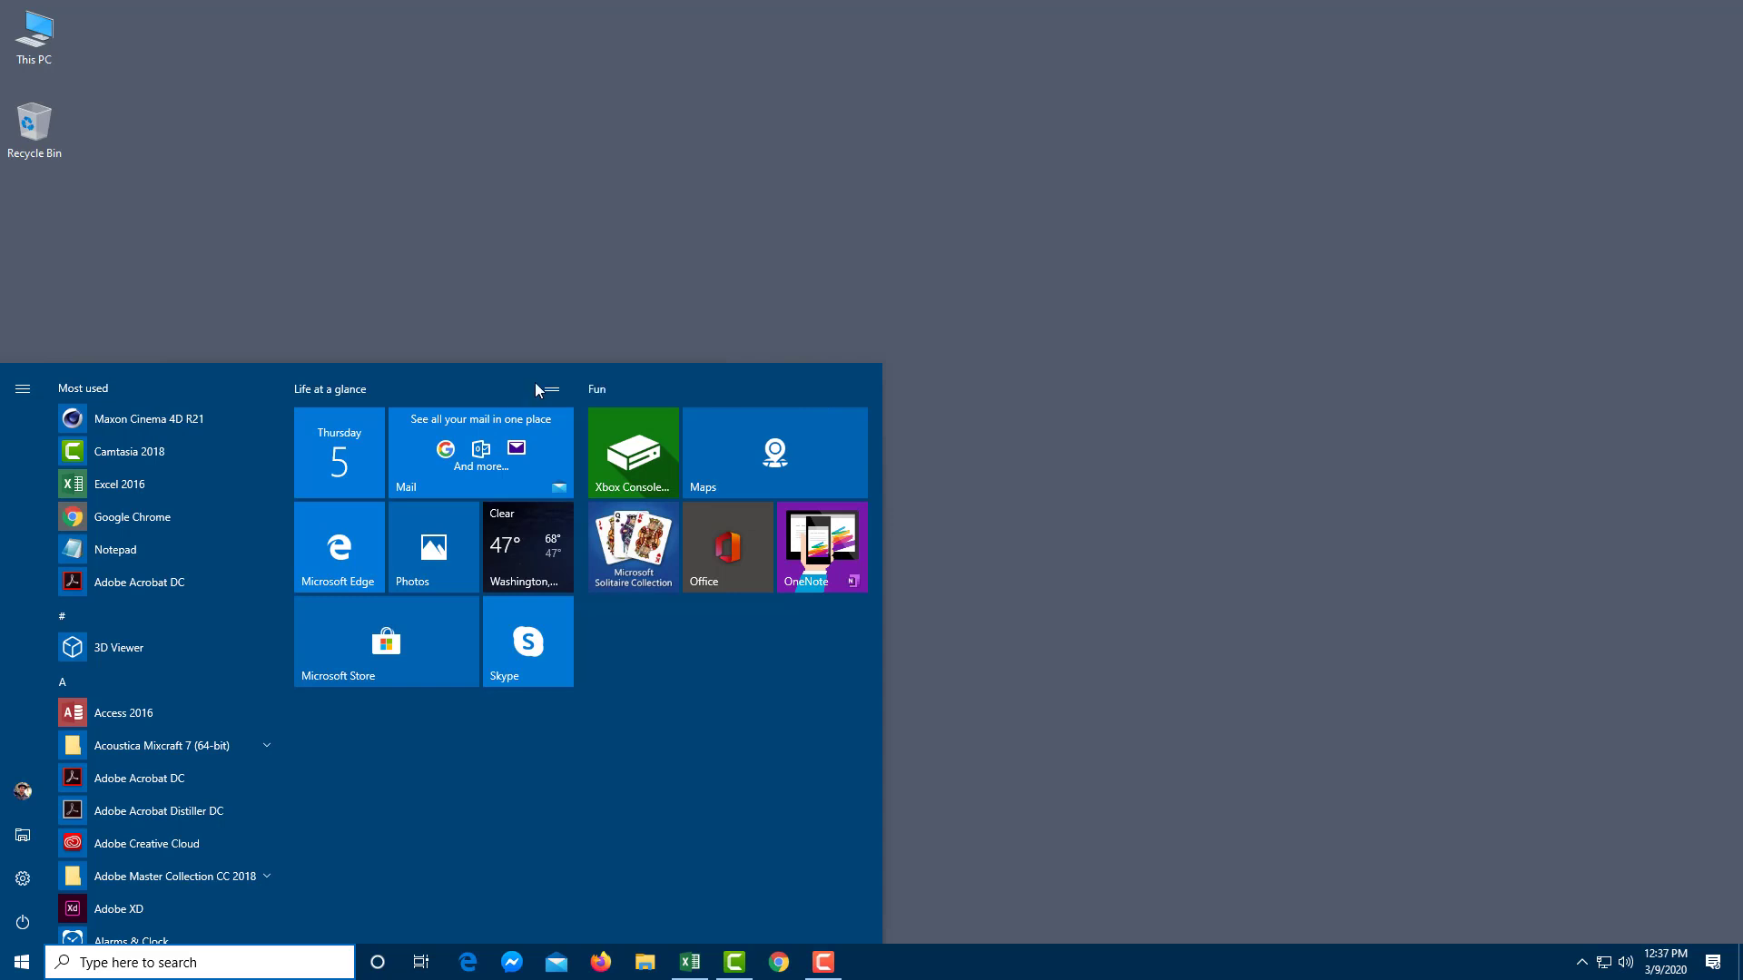
Step: Shorten the name of the "Life at a glance" tile group to "Life"
left_click(362, 392)
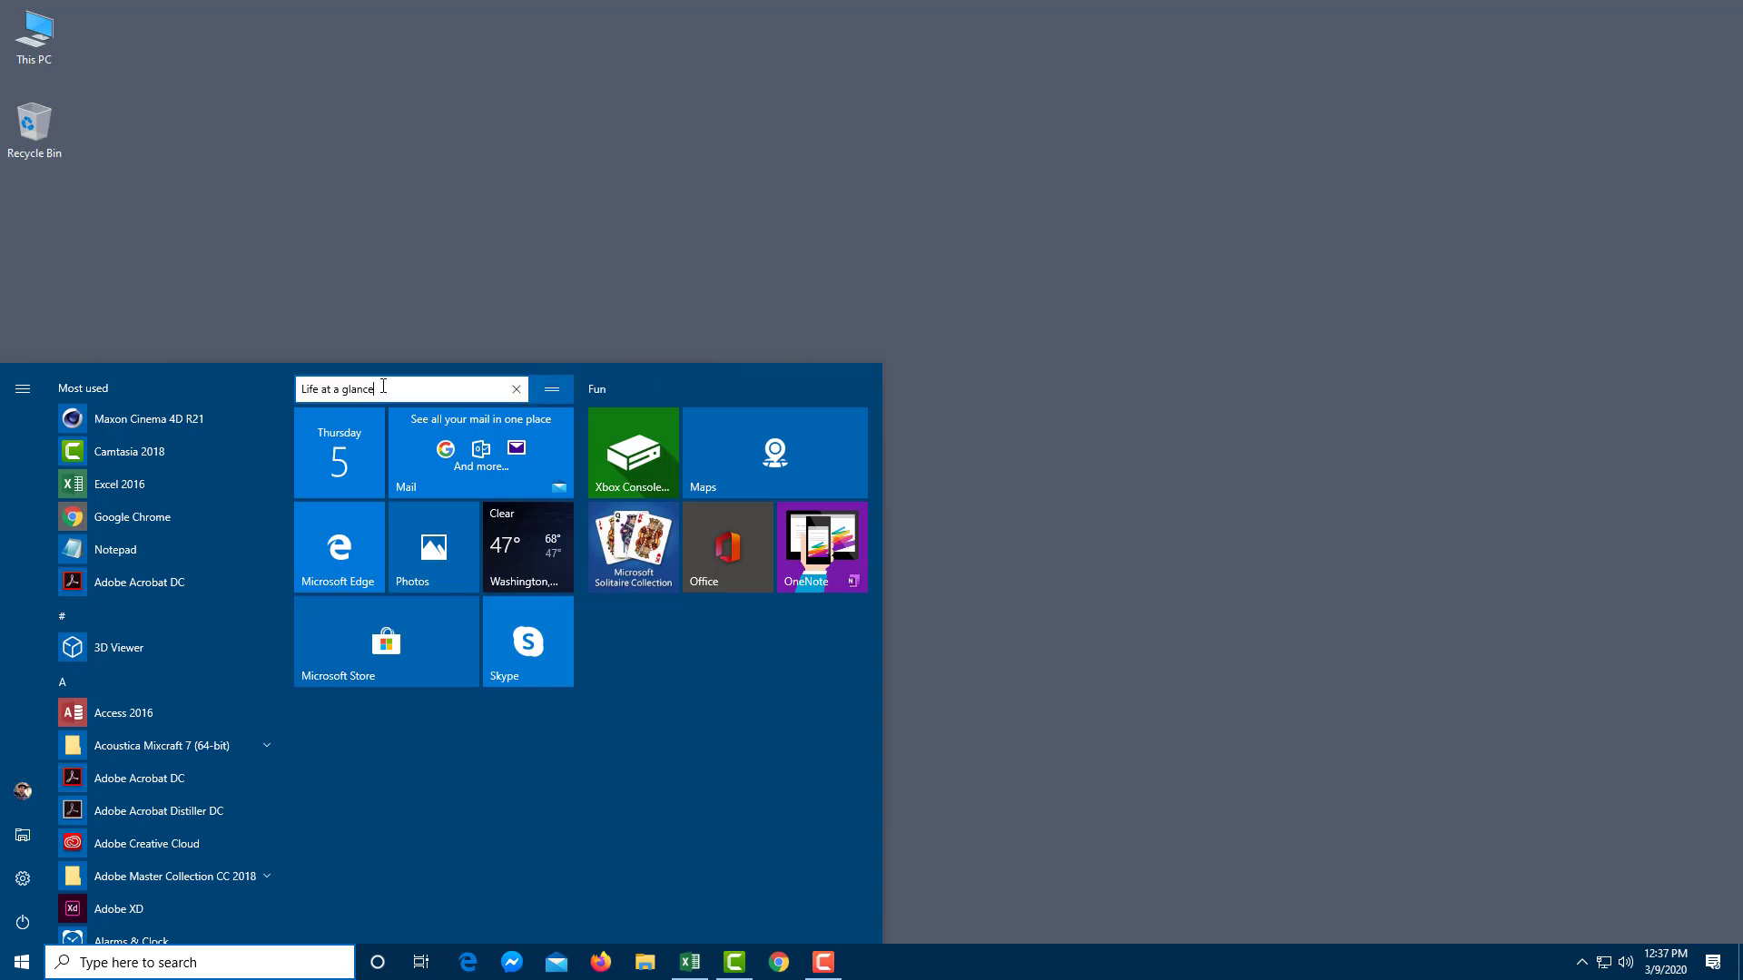
left_click_drag(374, 390, 319, 389)
key("BackSpace")
key("Return")
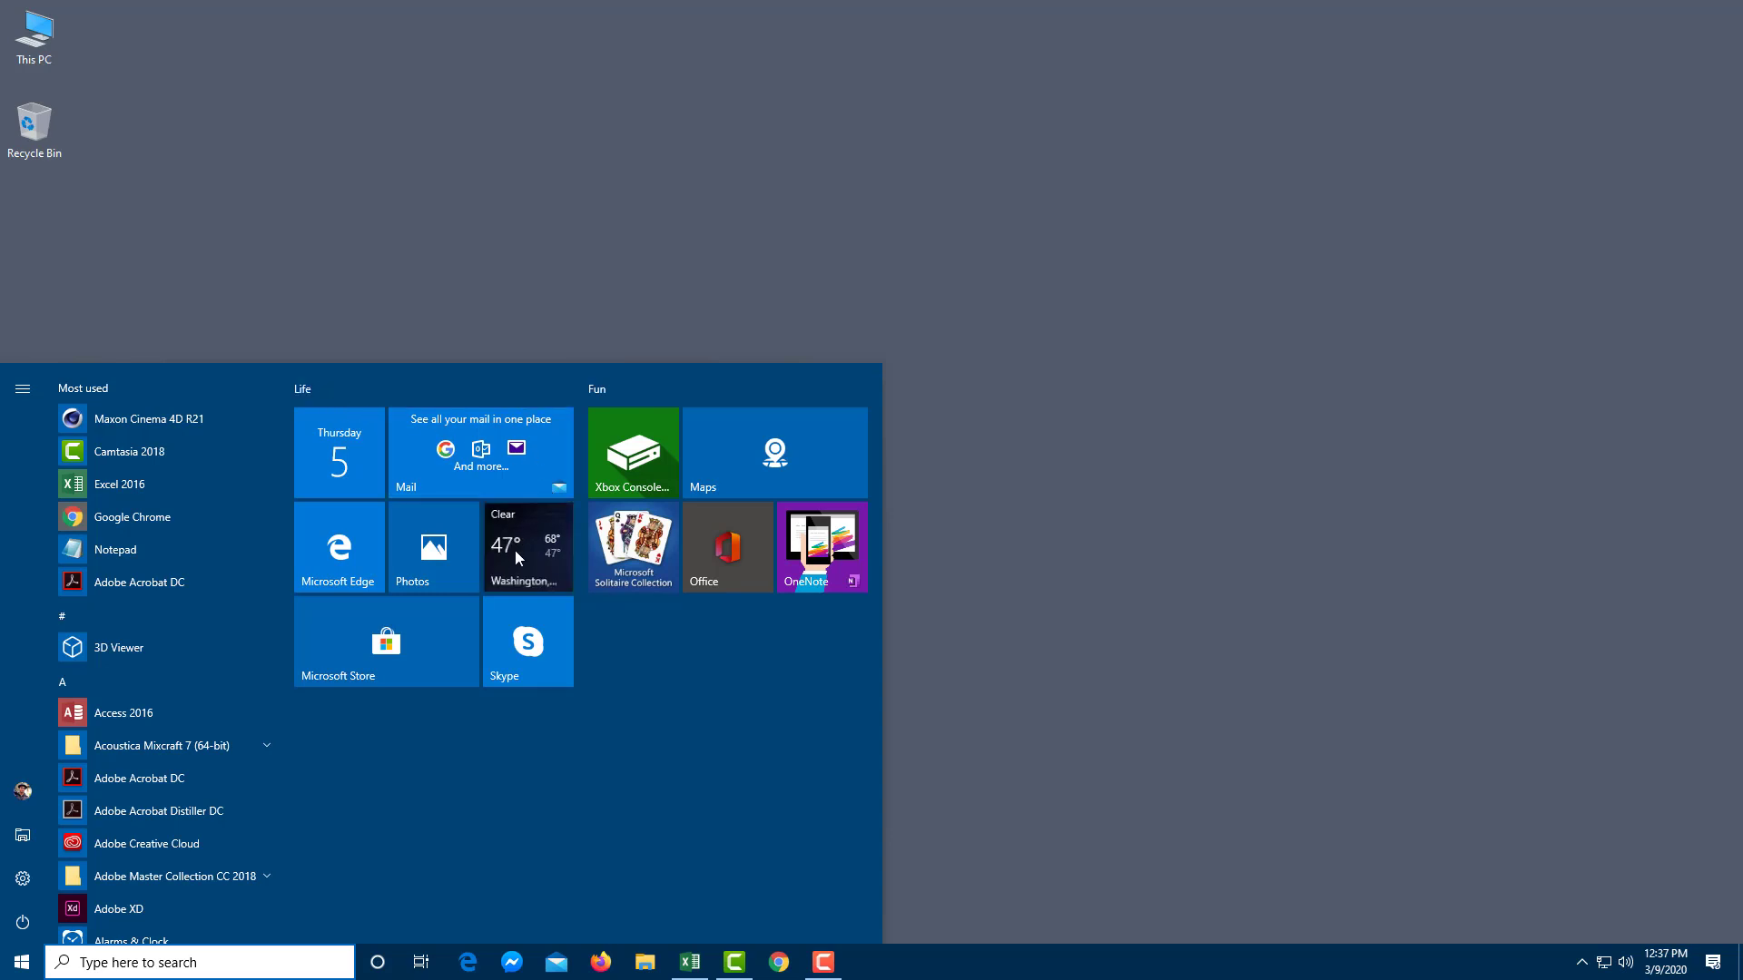
Step: Move the Weather tile out of the Life group into a new group below it and name that group "Weather"
left_click_drag(514, 550, 438, 744)
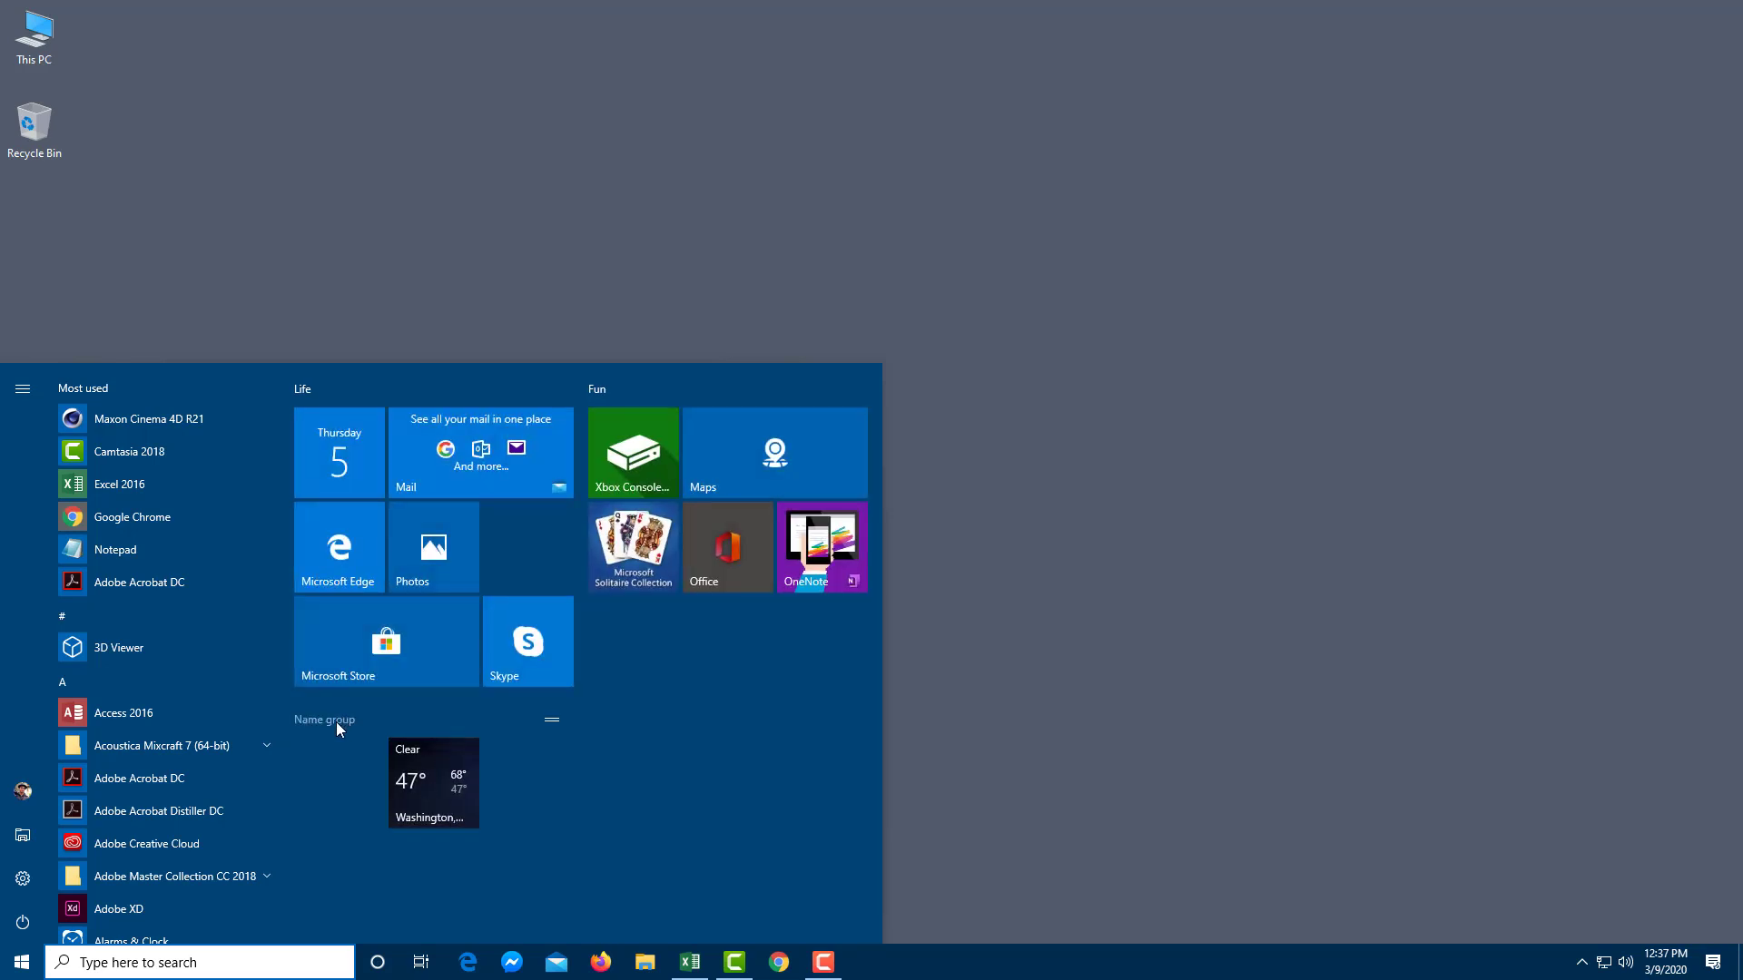
left_click(339, 721)
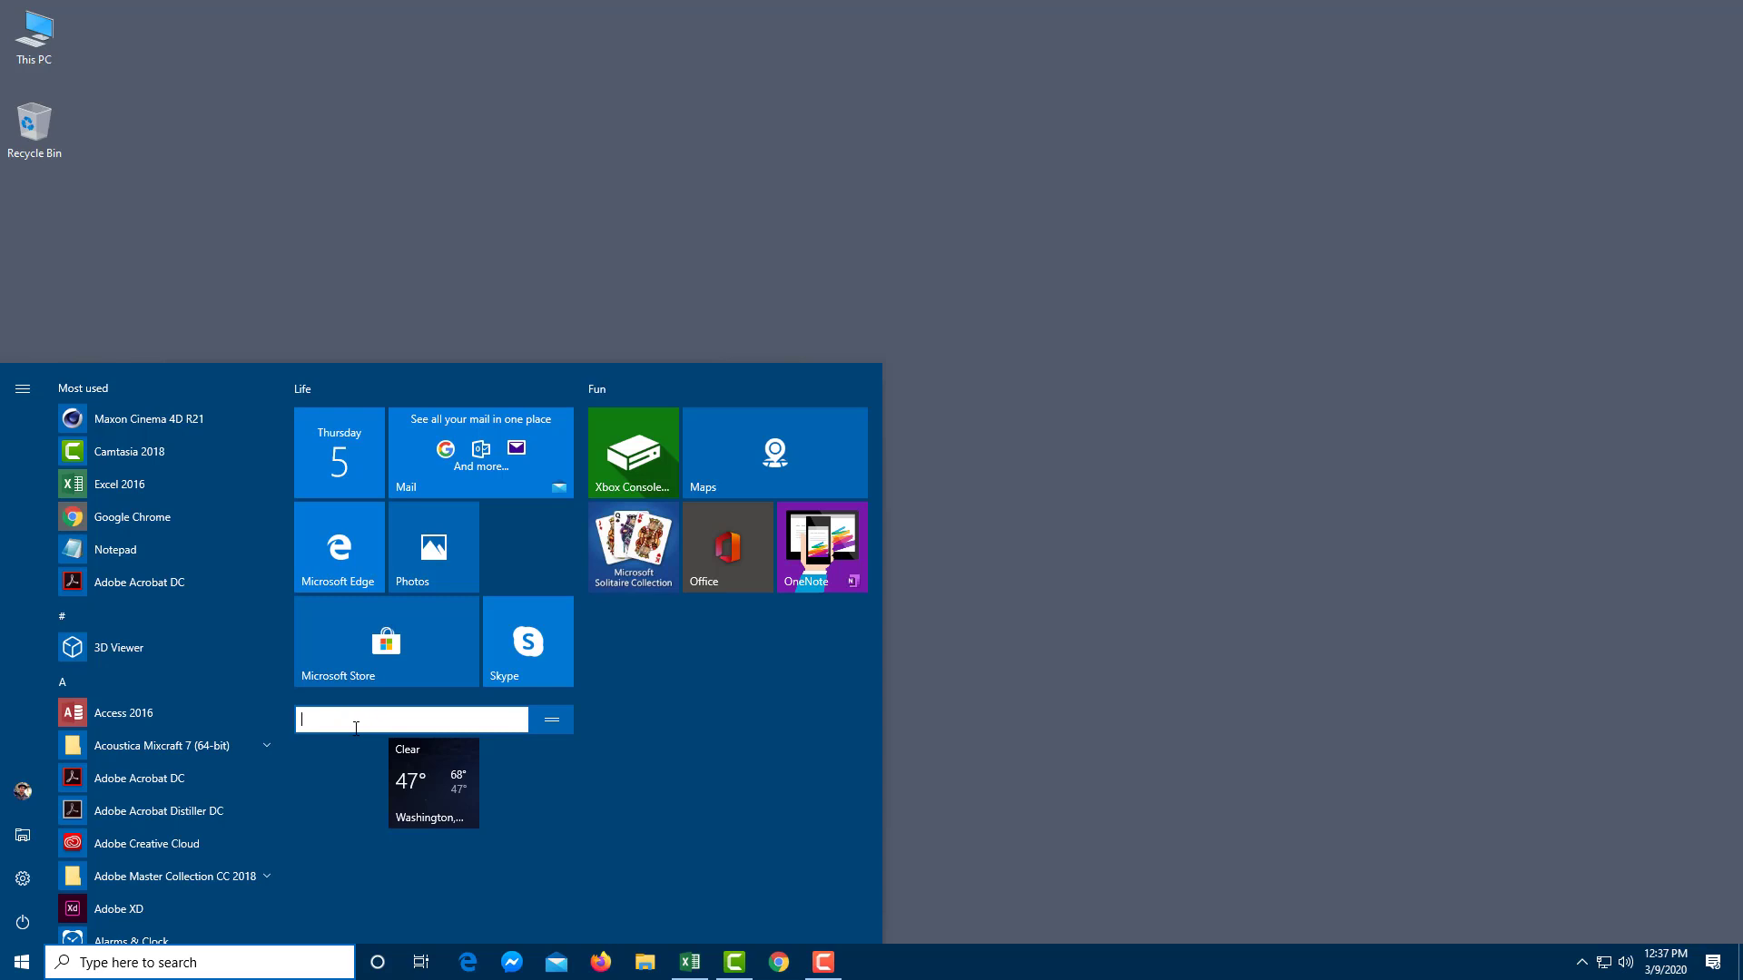
key("Return")
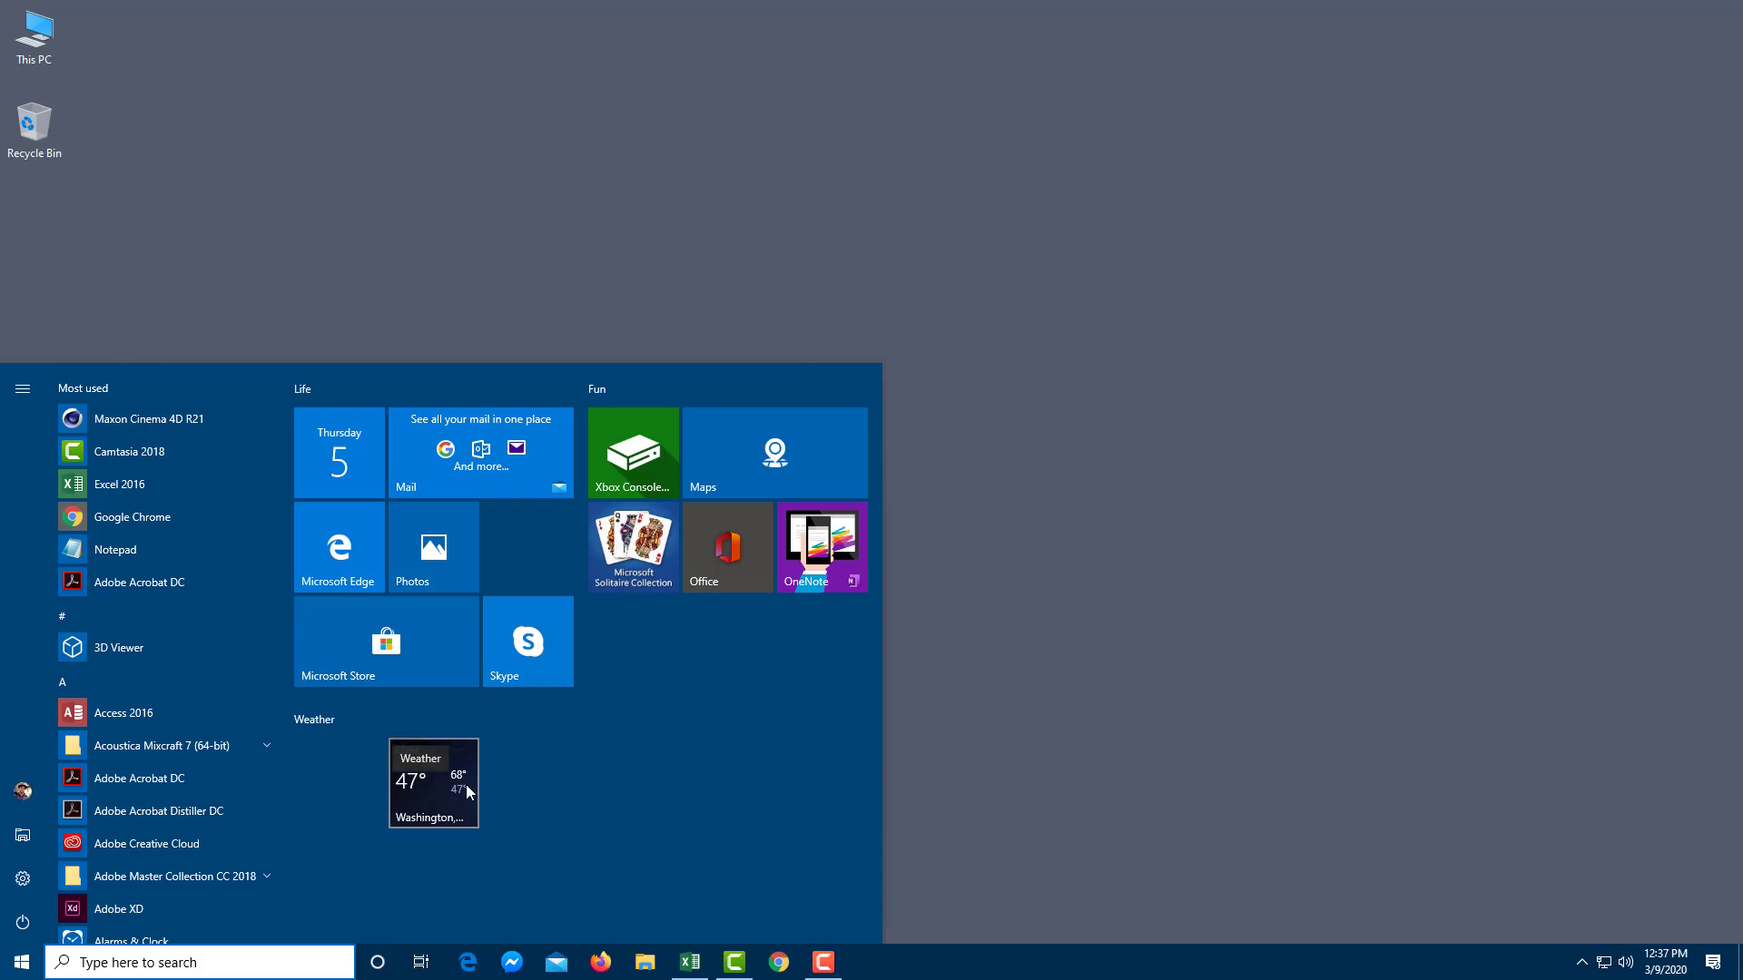
Step: Try the Small and Large sizes on the Weather tile
right_click(434, 792)
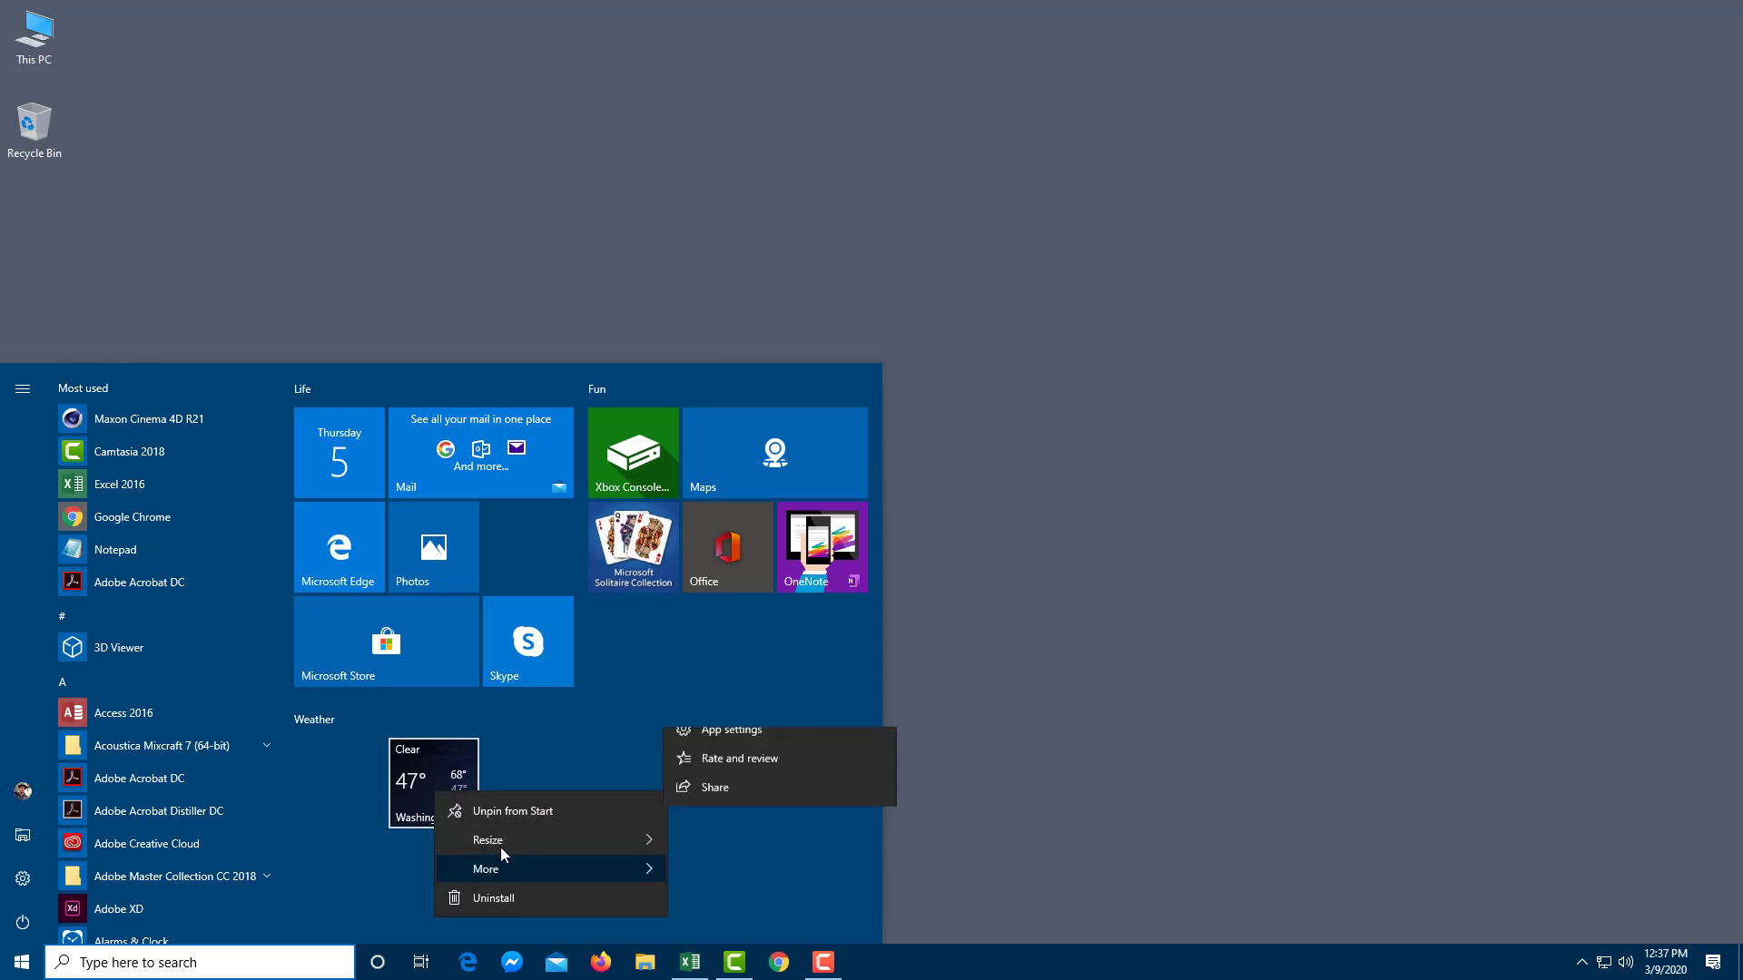
mouse_move(502, 846)
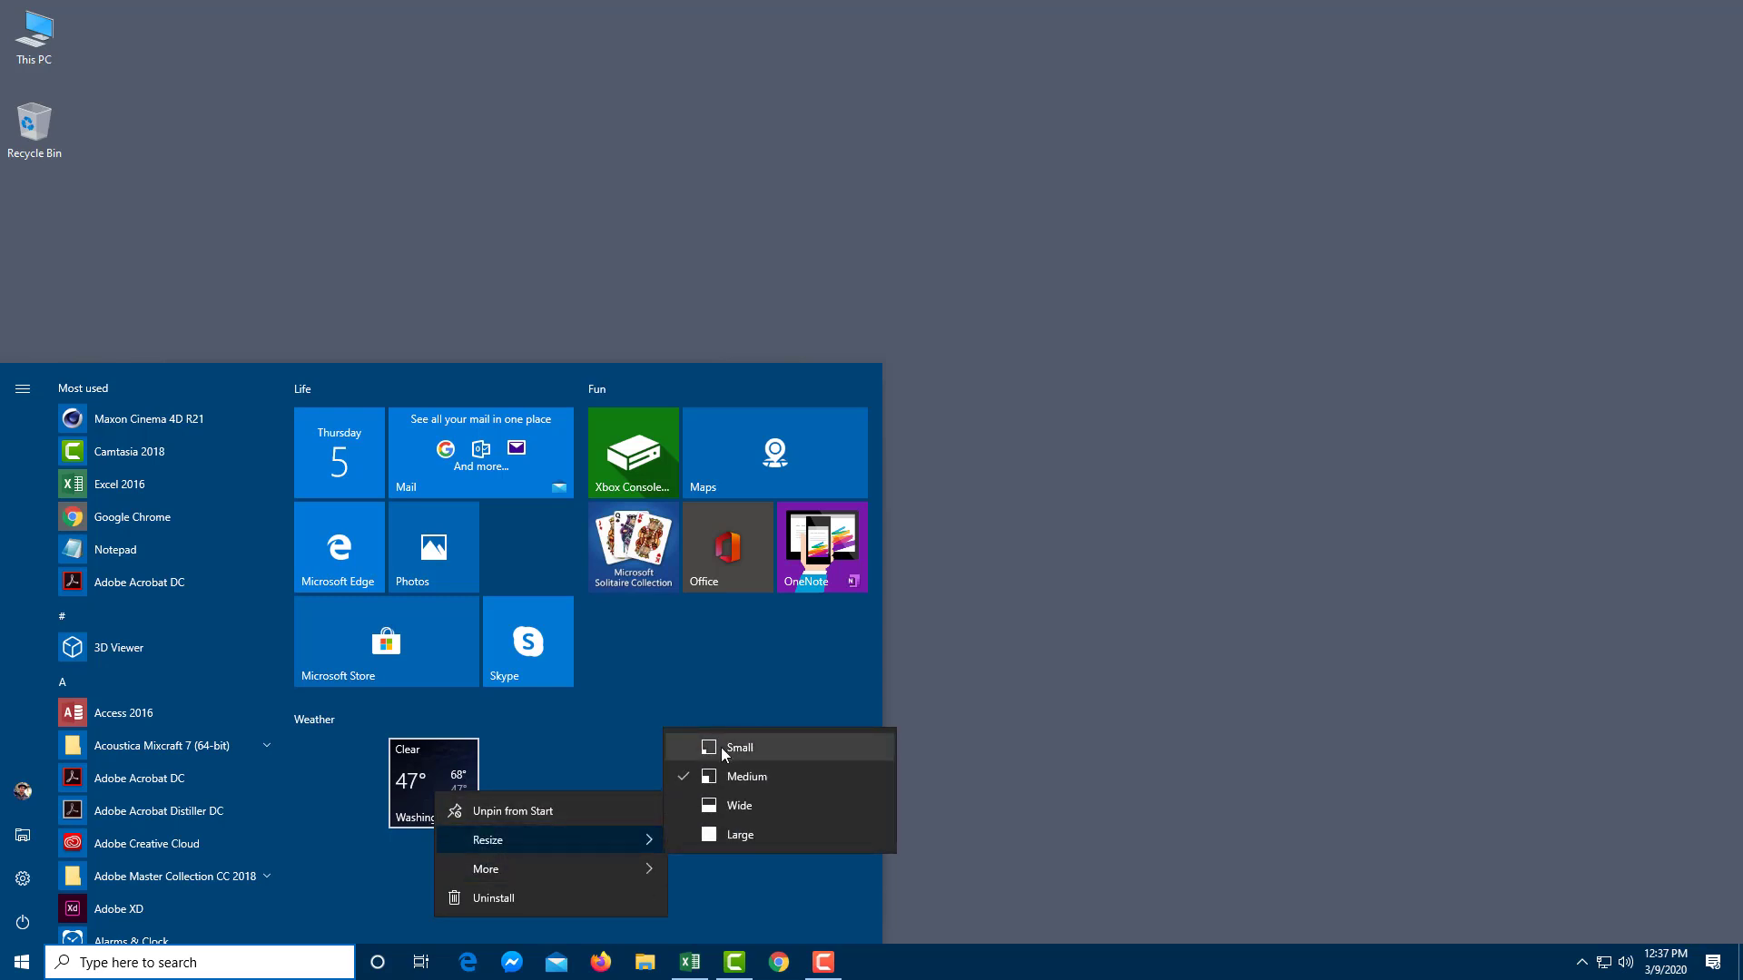
left_click(710, 751)
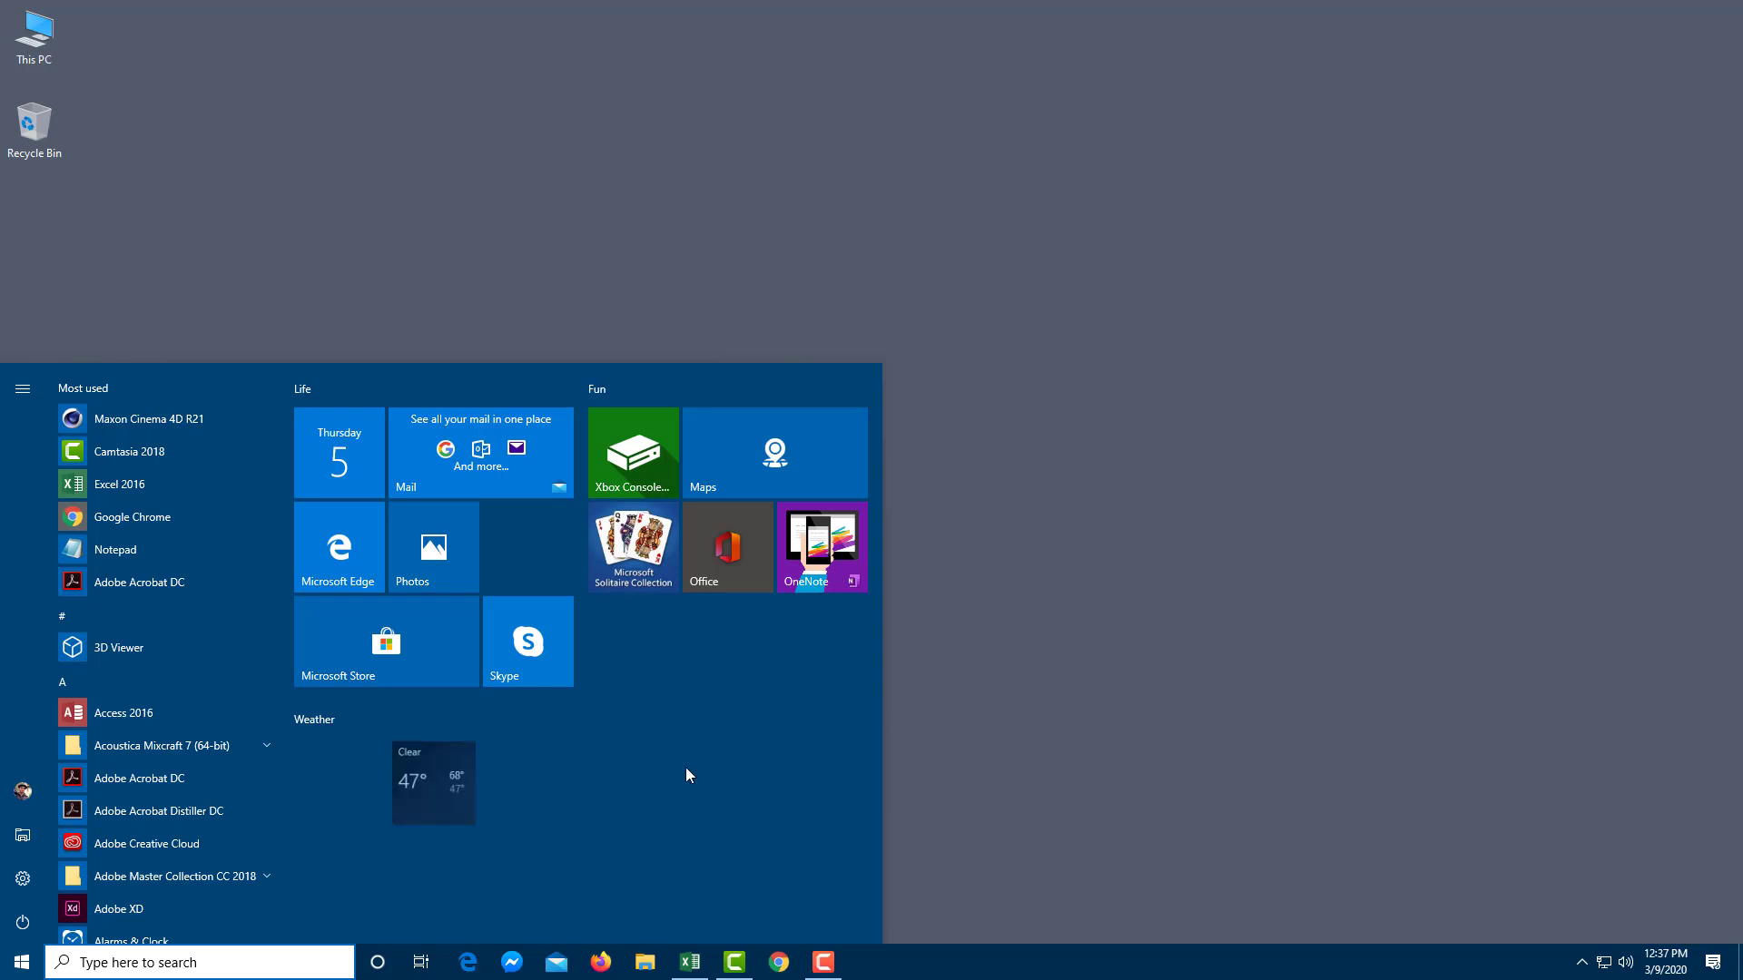
right_click(414, 766)
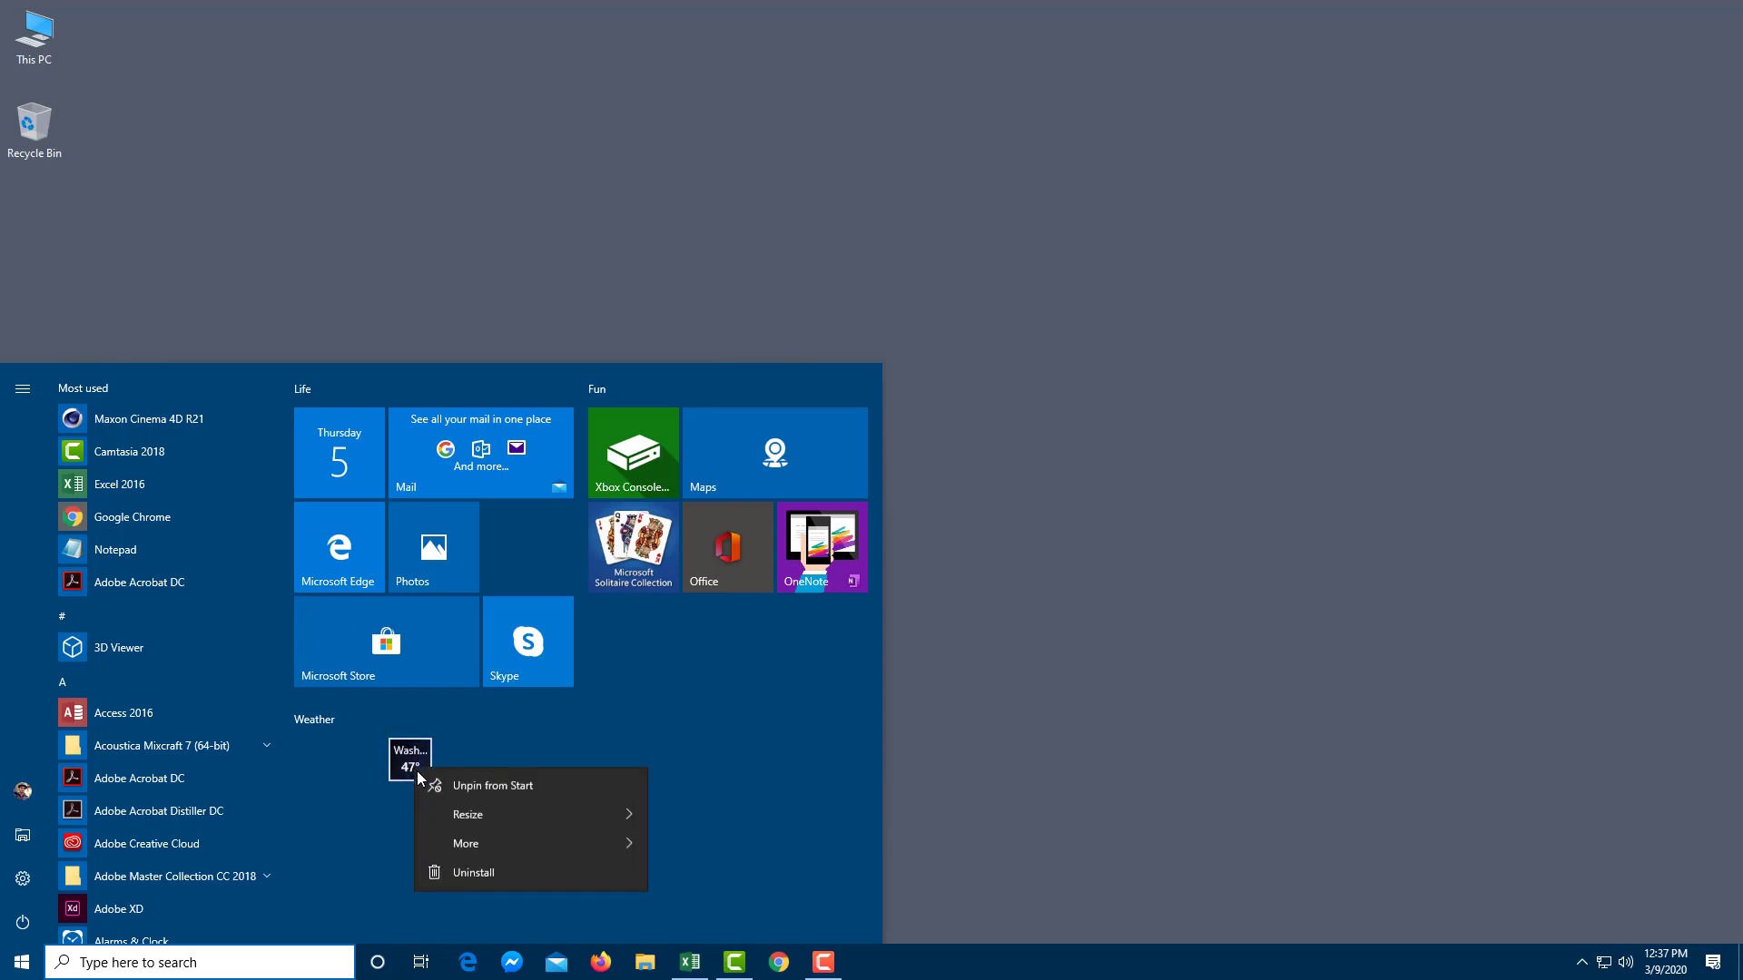
mouse_move(530, 819)
left_click(782, 904)
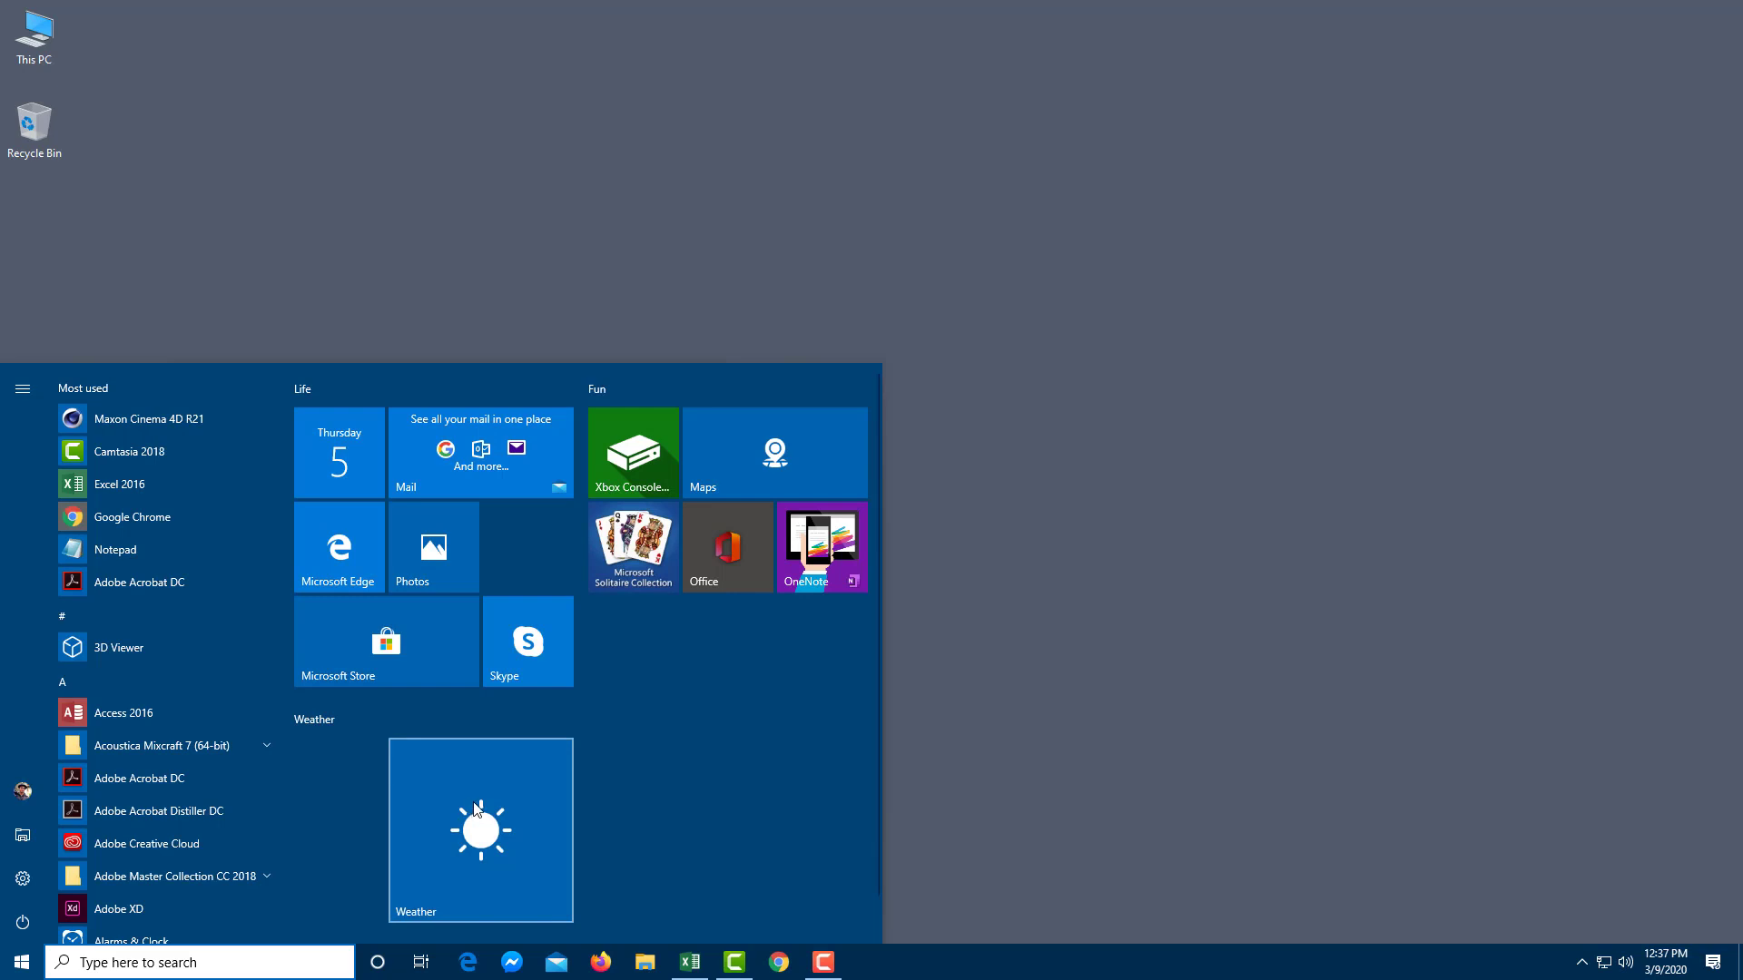
Step: Resize the Weather tile to Wide
right_click(500, 793)
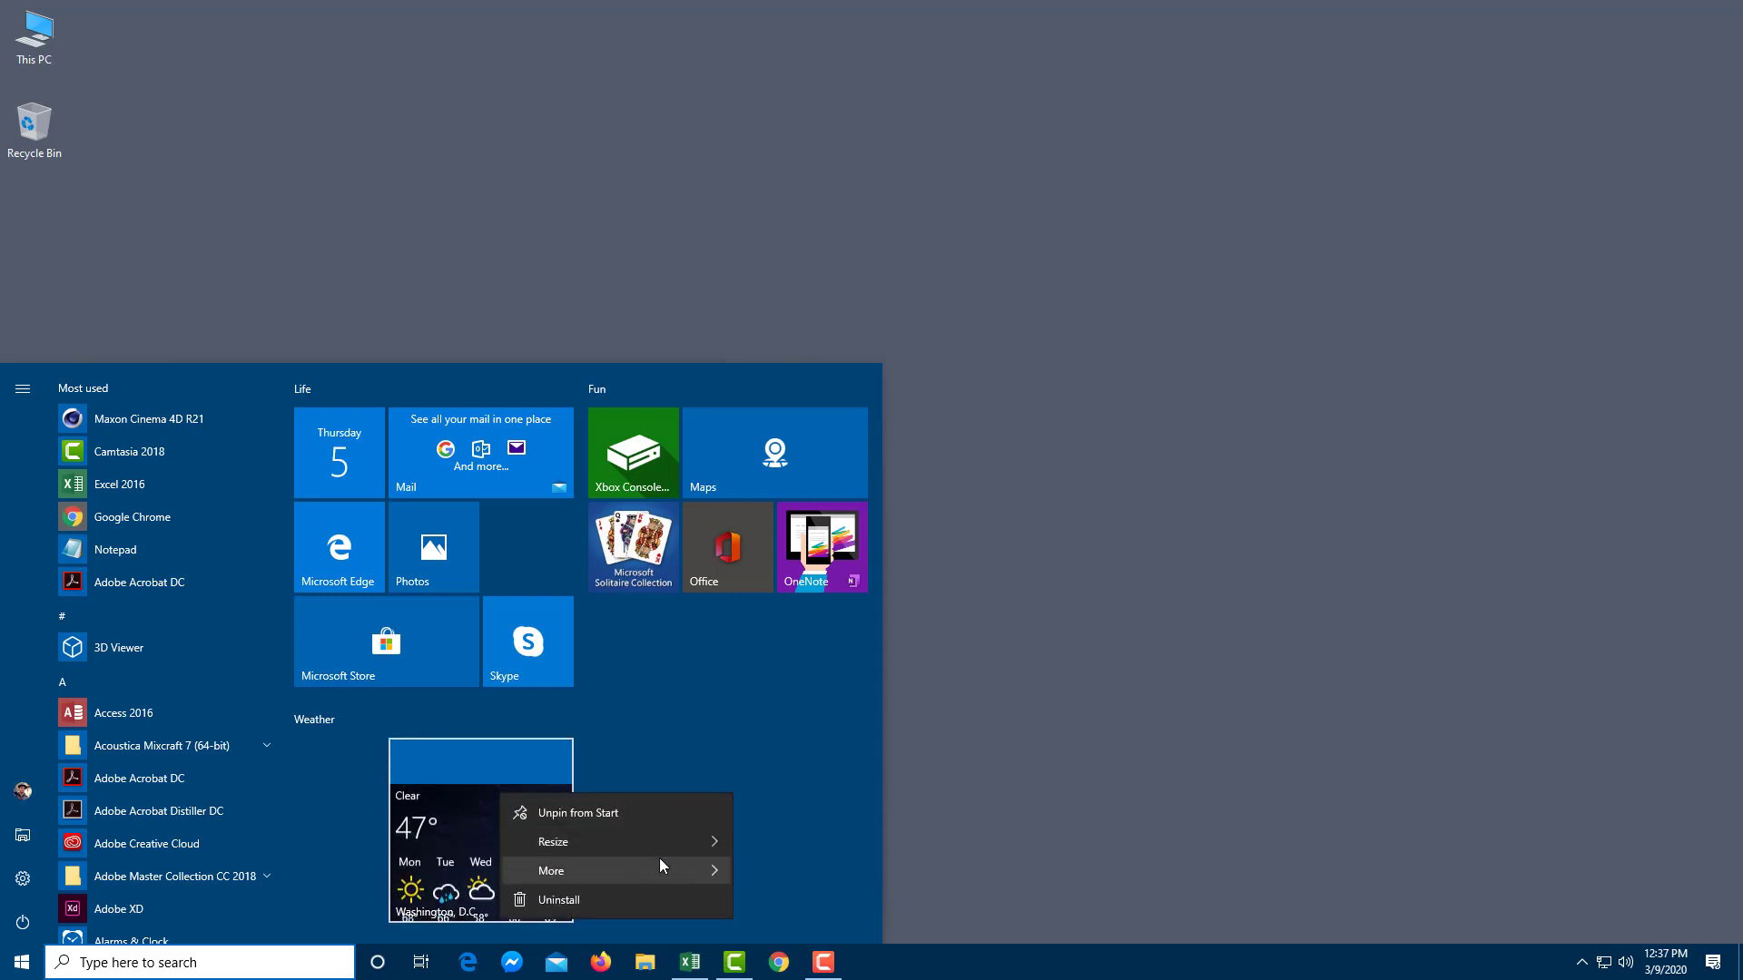
mouse_move(659, 841)
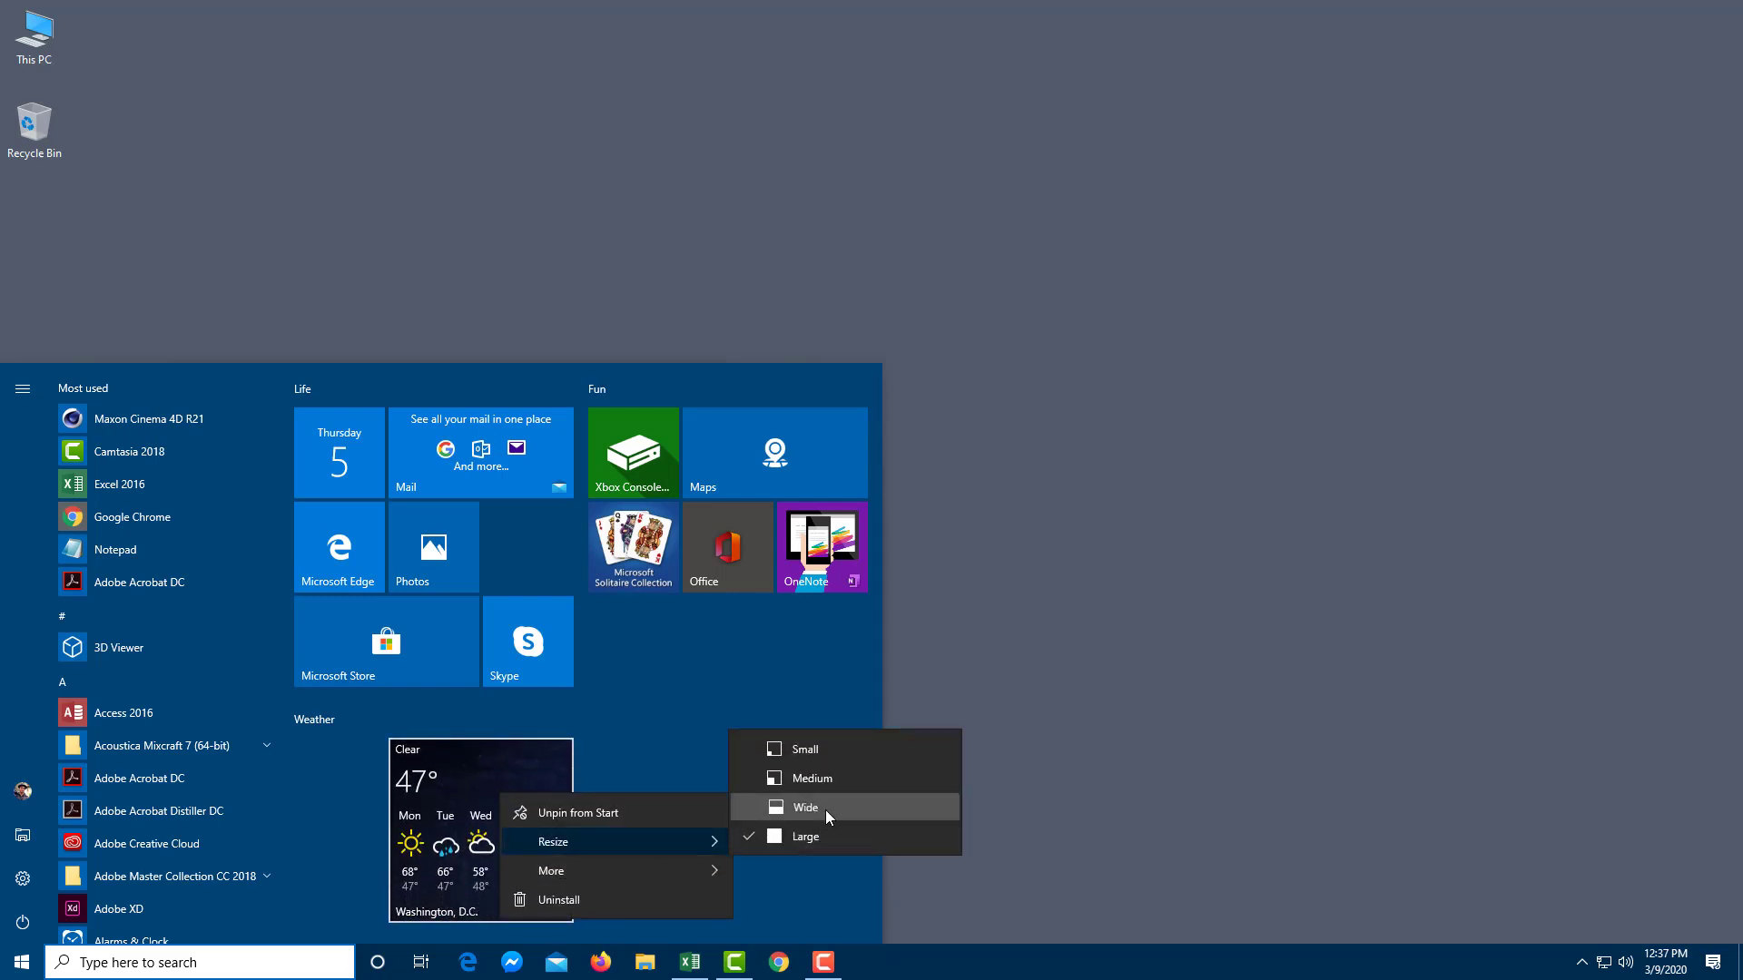
left_click(825, 806)
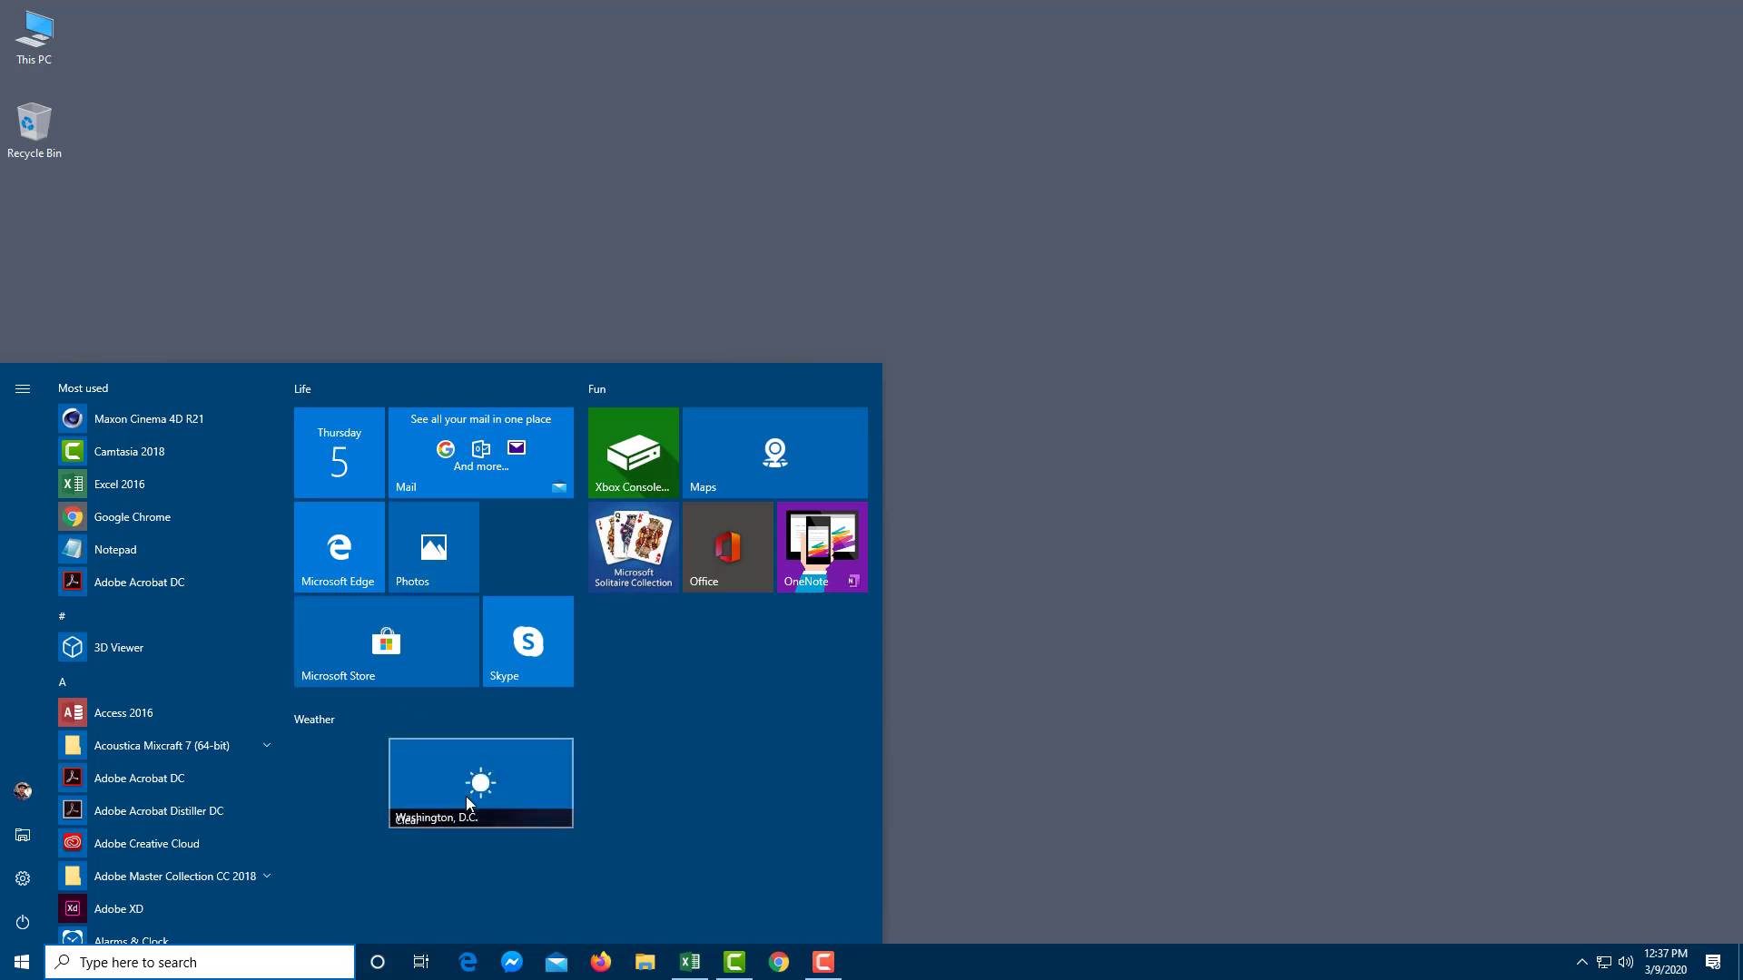
Step: Align the Weather tile with the left edge of its group and move the Calendar tile into the free slot beside it
left_click_drag(443, 797, 363, 797)
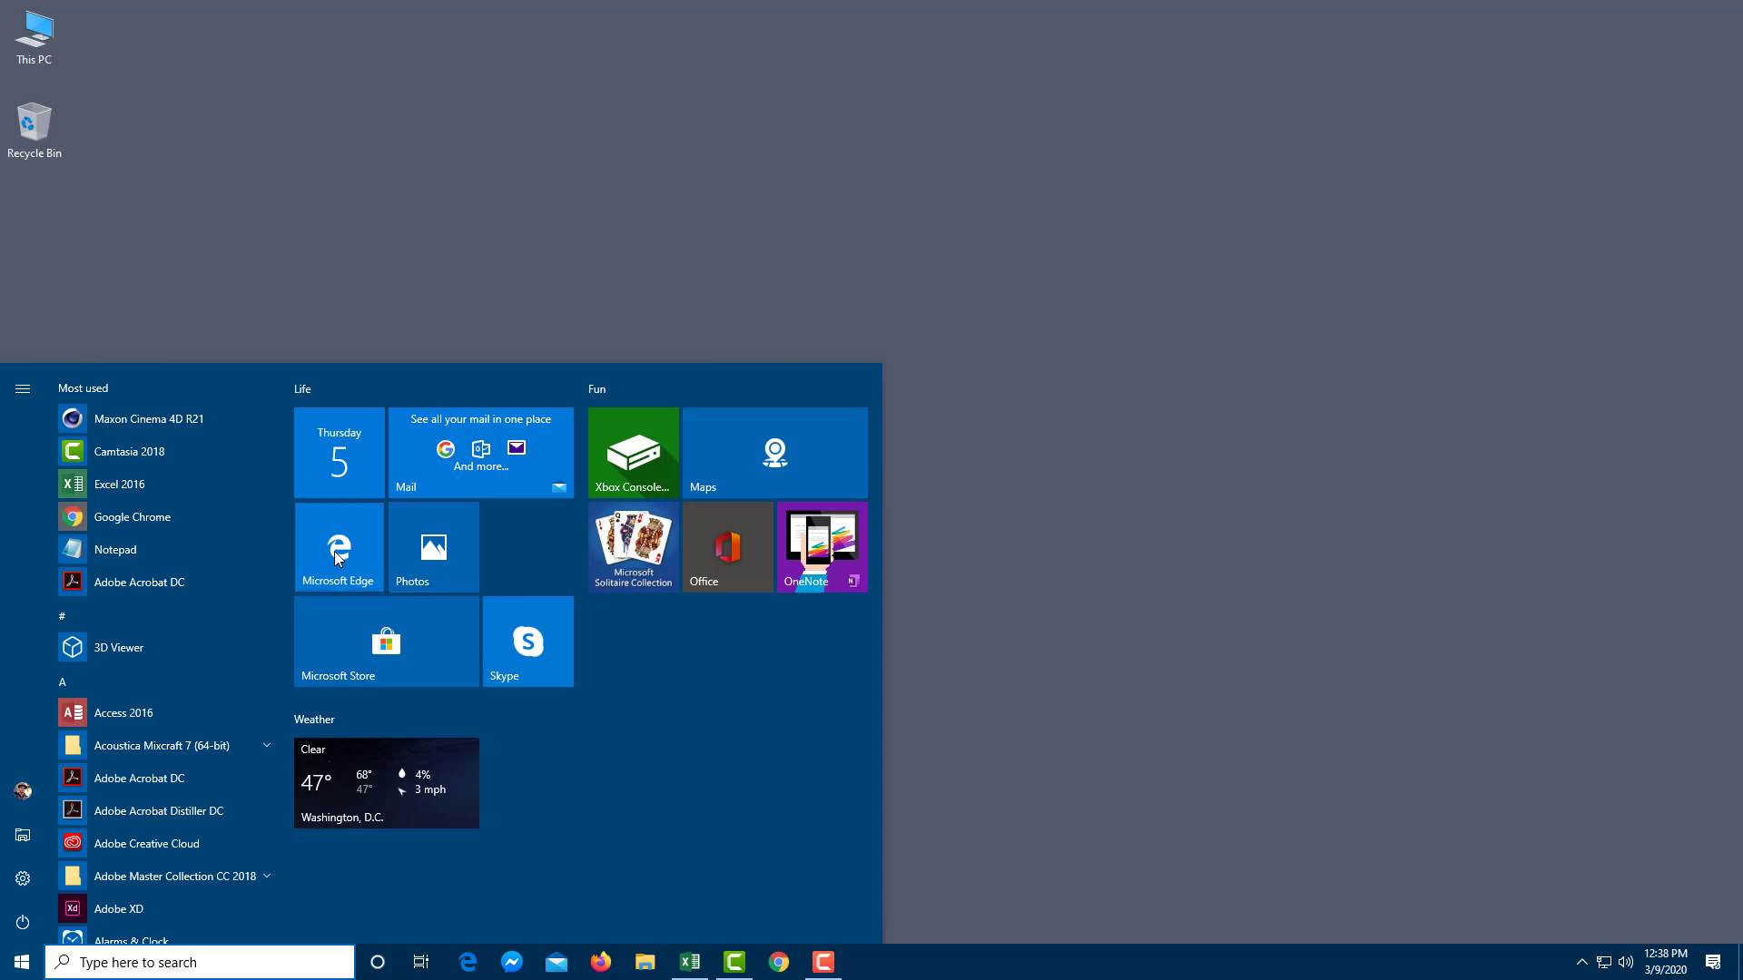
mouse_move(334, 553)
left_mouse_down()
mouse_move(329, 595)
mouse_move(334, 559)
left_mouse_up()
left_click_drag(336, 459, 534, 793)
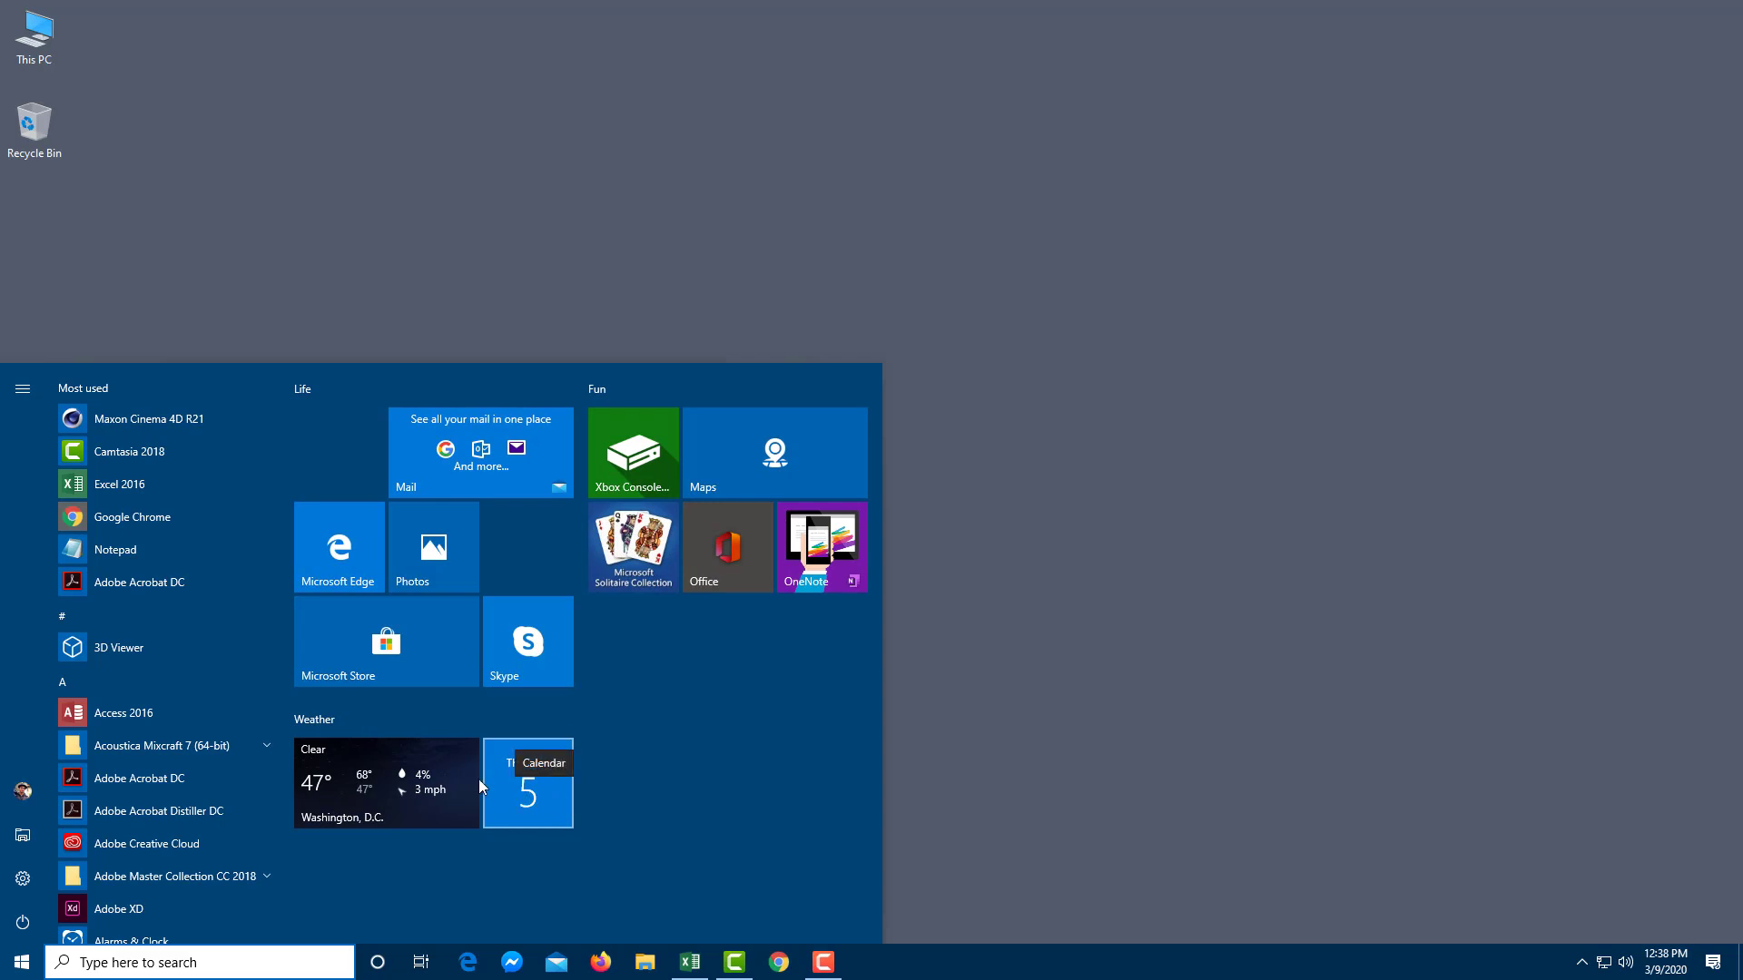
Step: Pin PowerPoint 2016 to Start from the app list and shift its tile one slot to the right below the Fun group
scroll(118, 523, "down", 5)
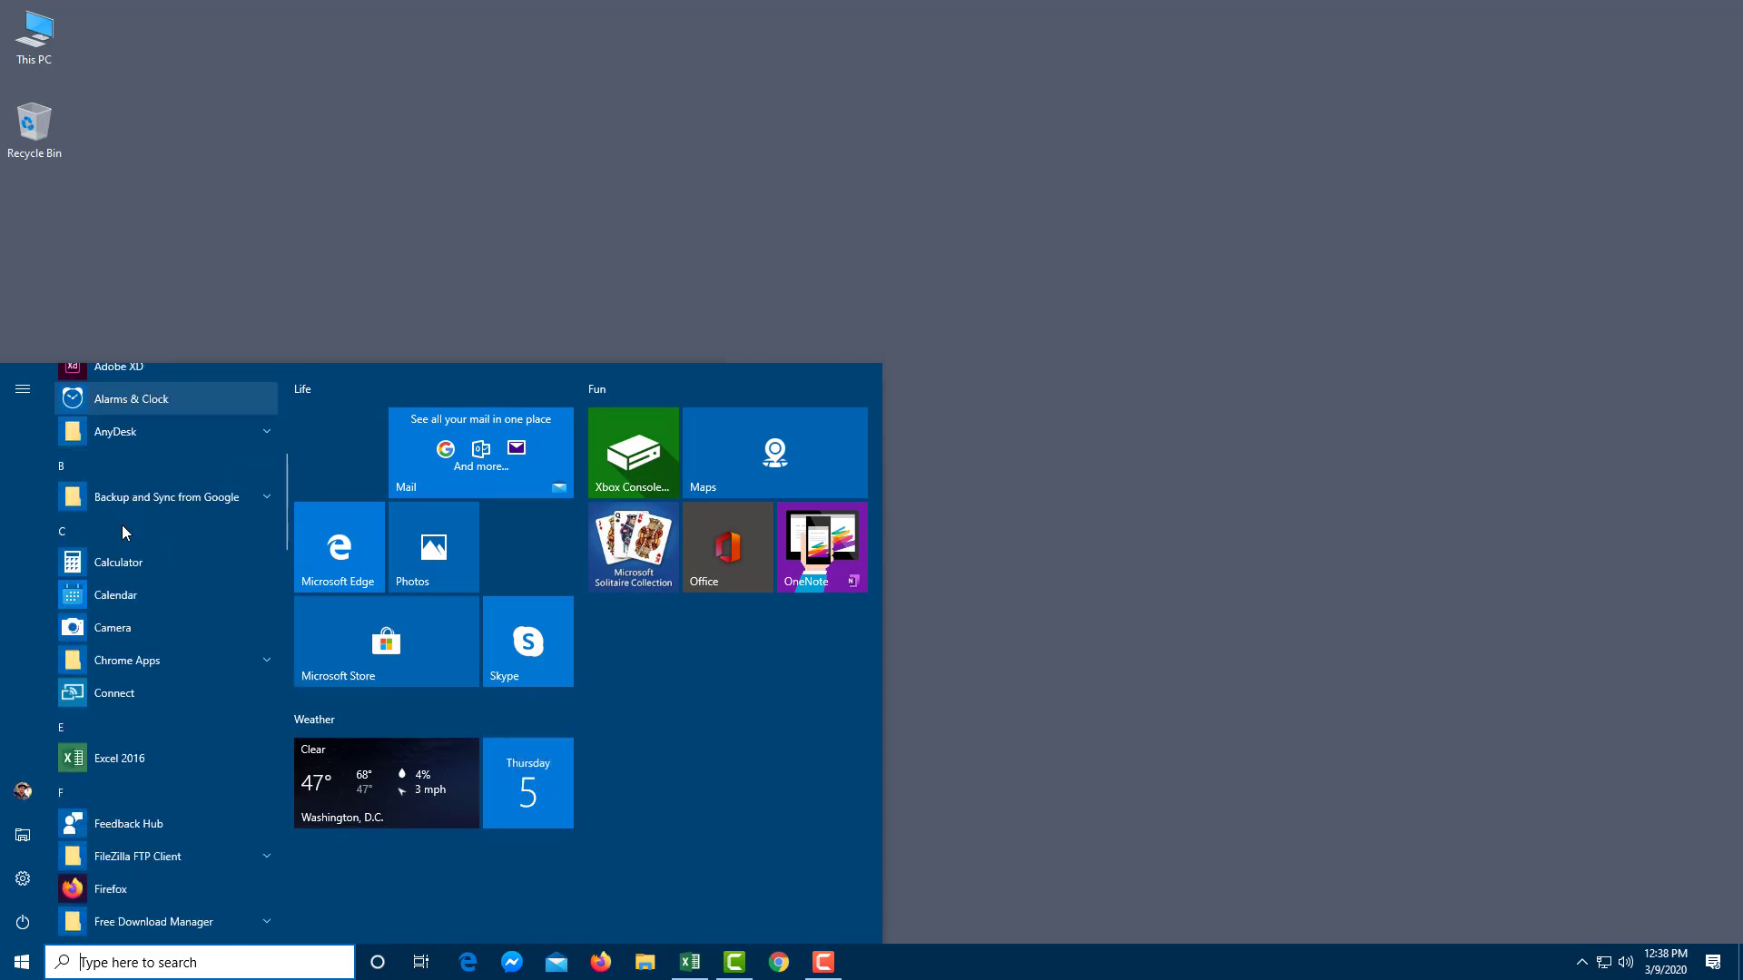
scroll(122, 531, "down", 10)
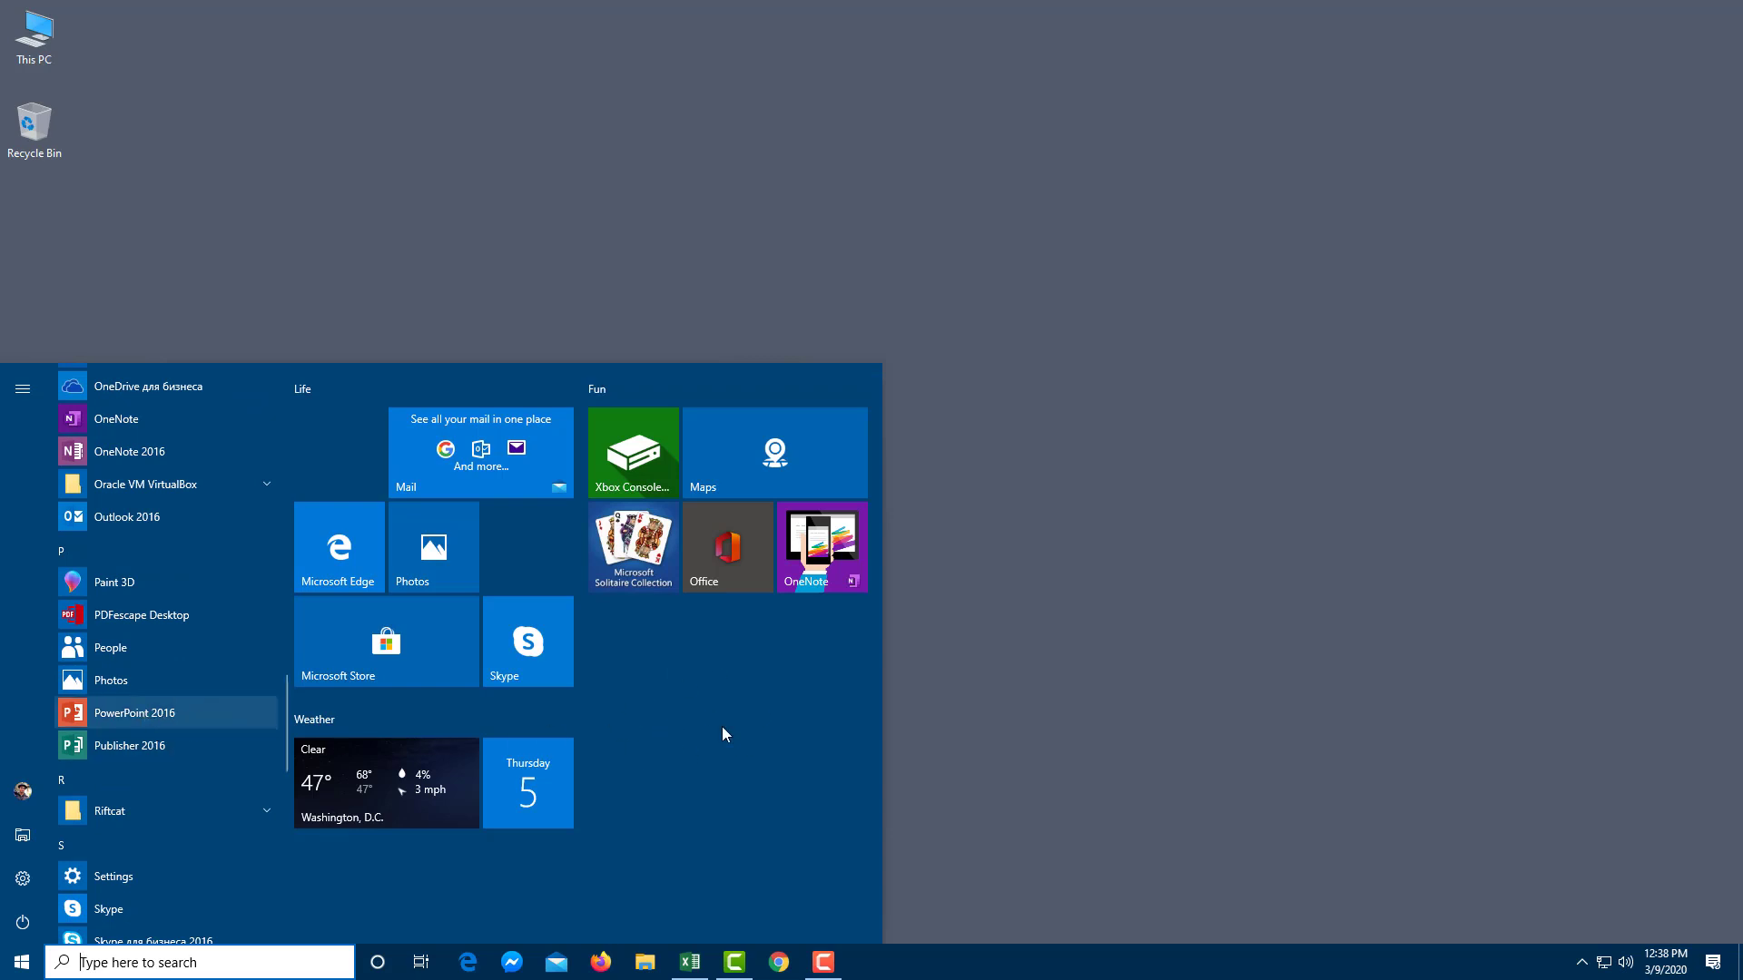
right_click(129, 710)
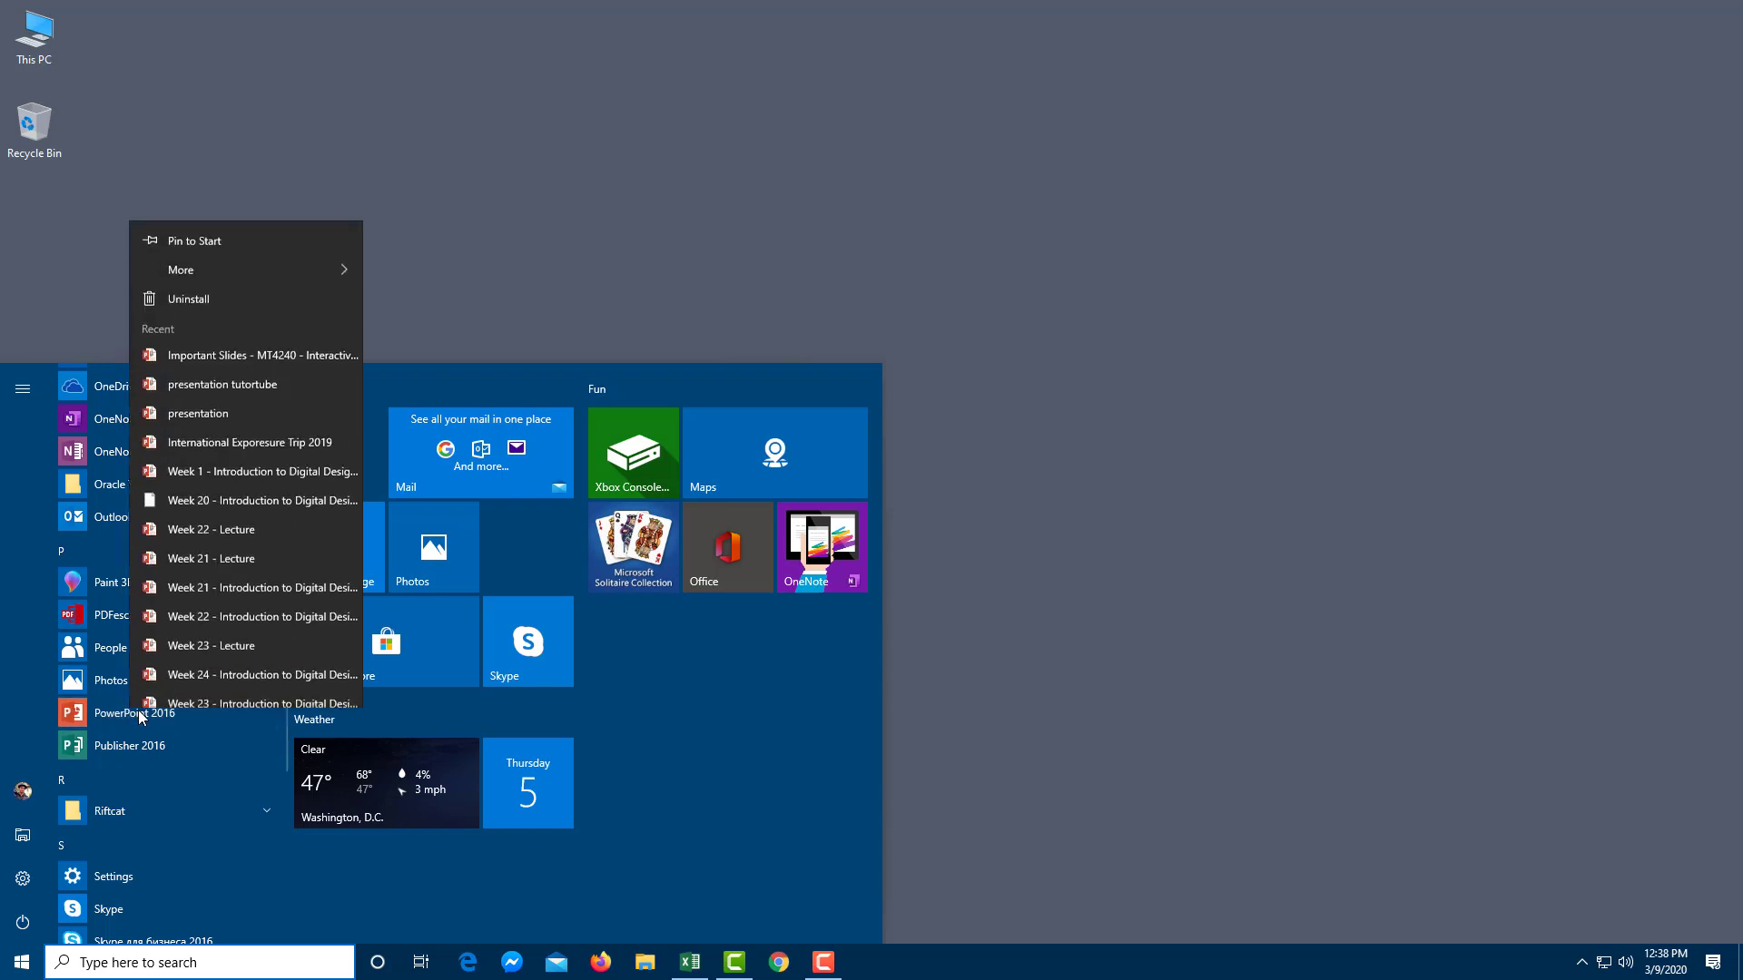
left_click(242, 227)
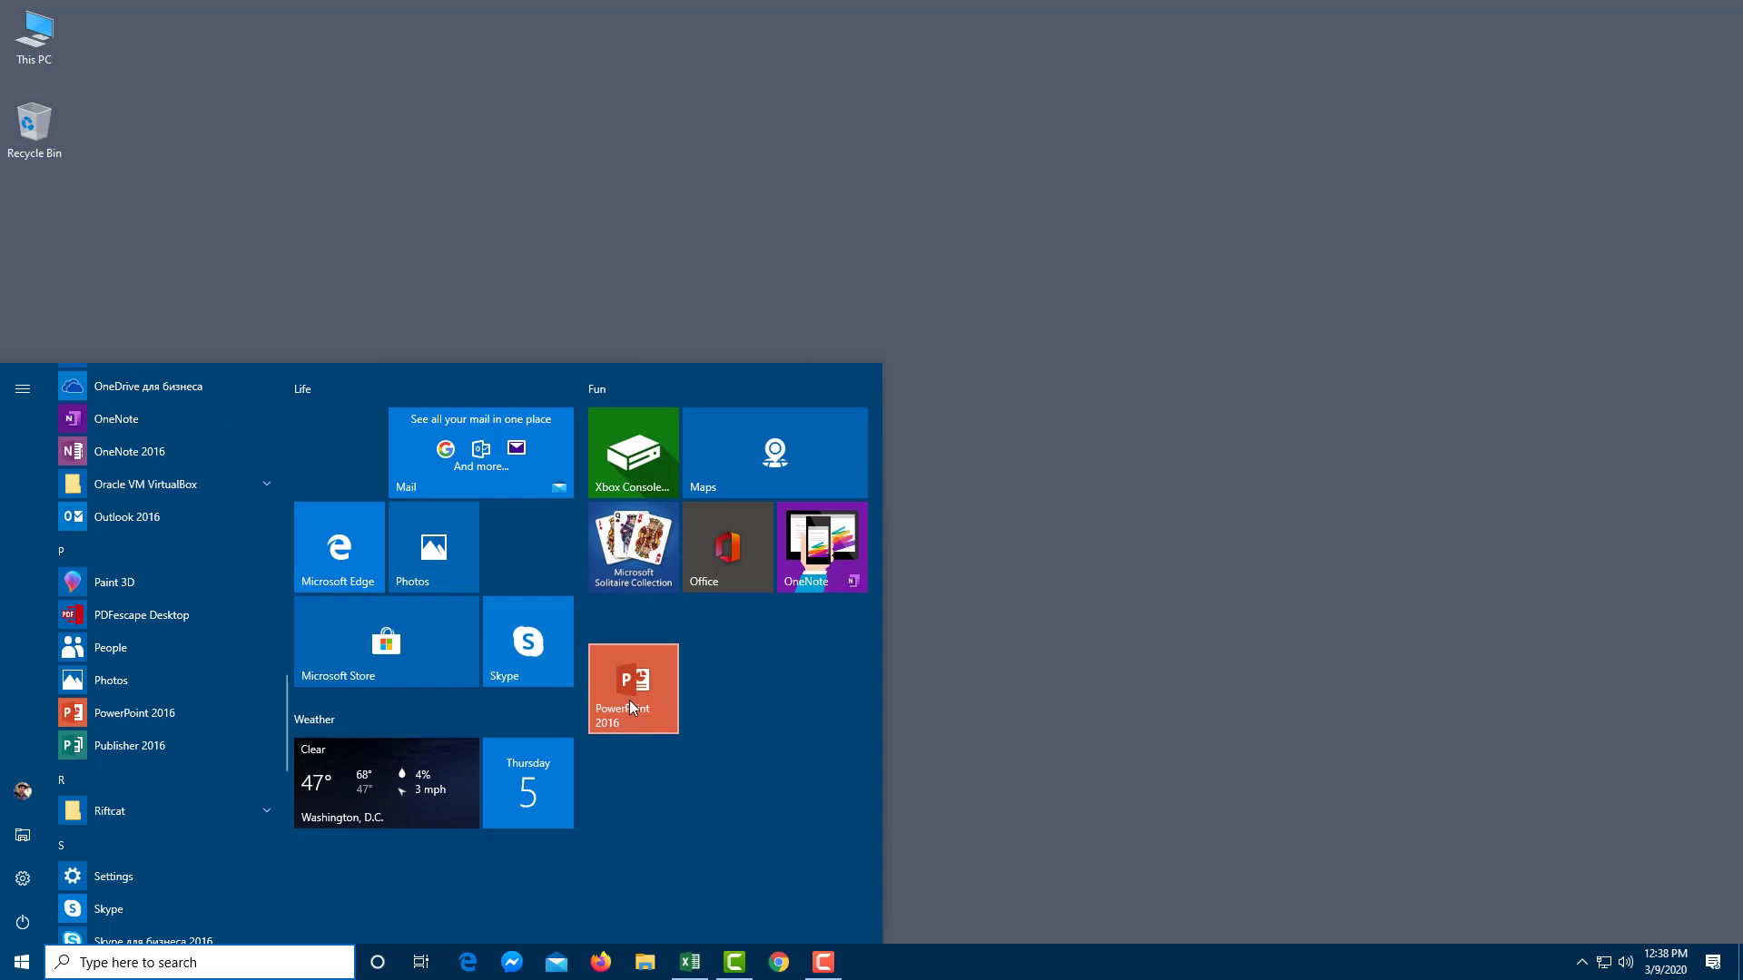
left_click_drag(655, 690, 733, 697)
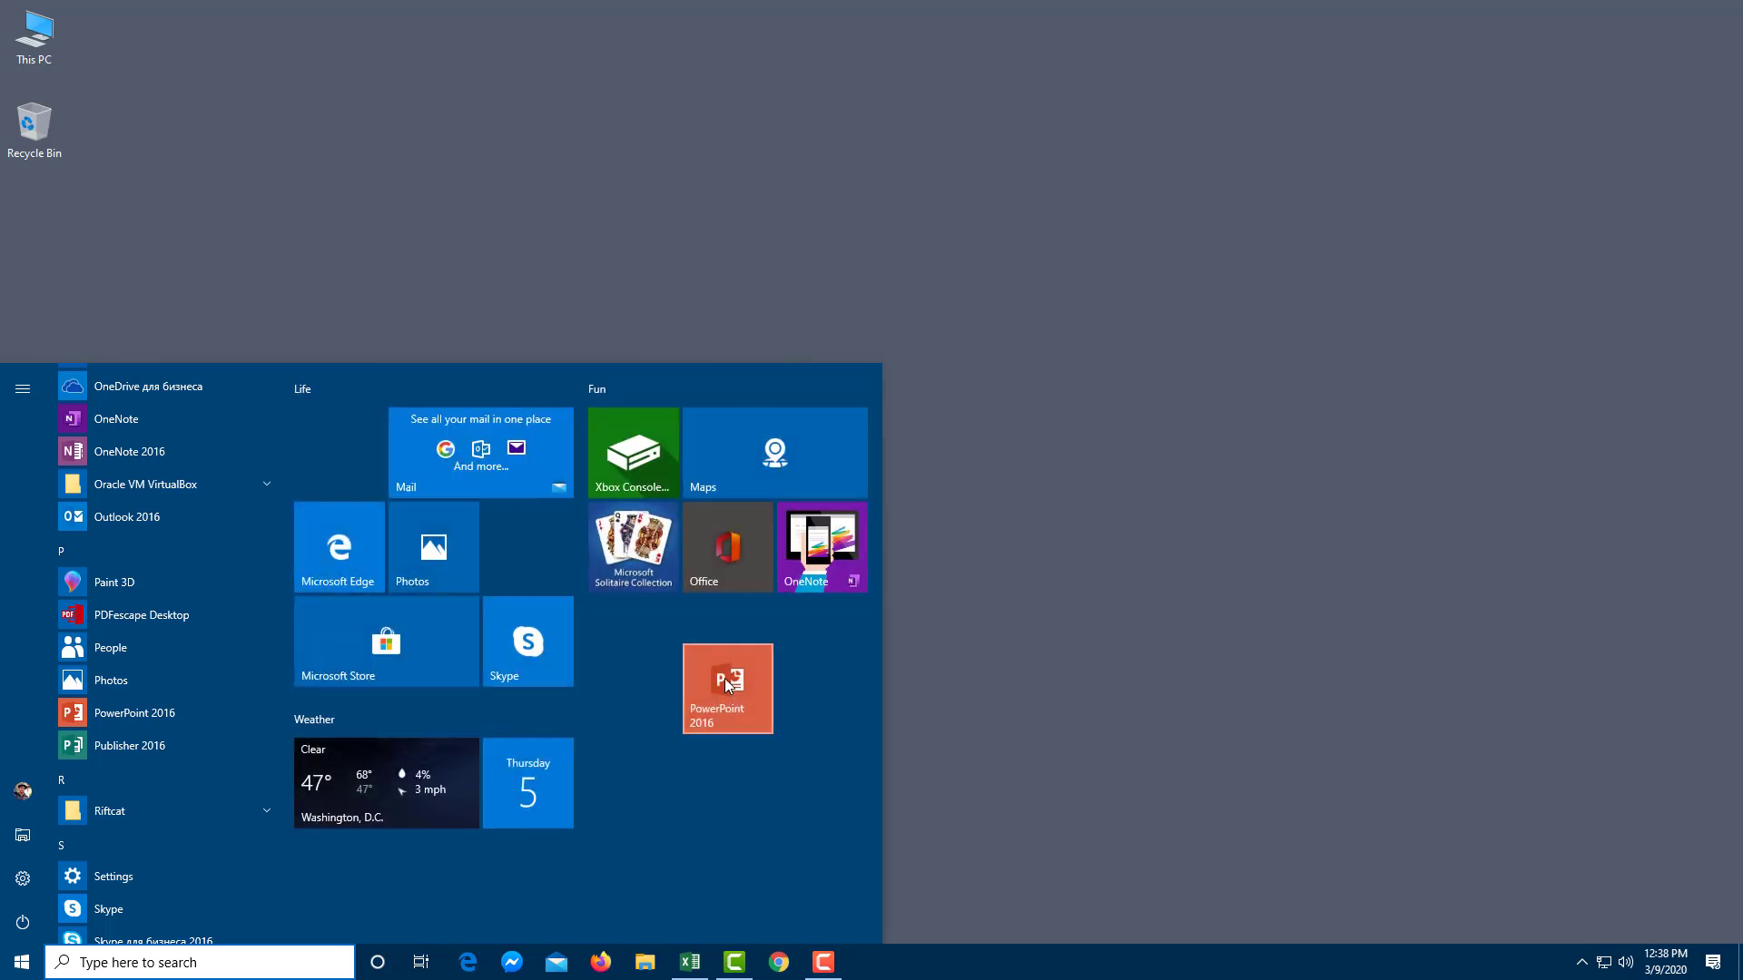
Step: Resize the PowerPoint 2016 tile to Small and back to Medium
right_click(729, 686)
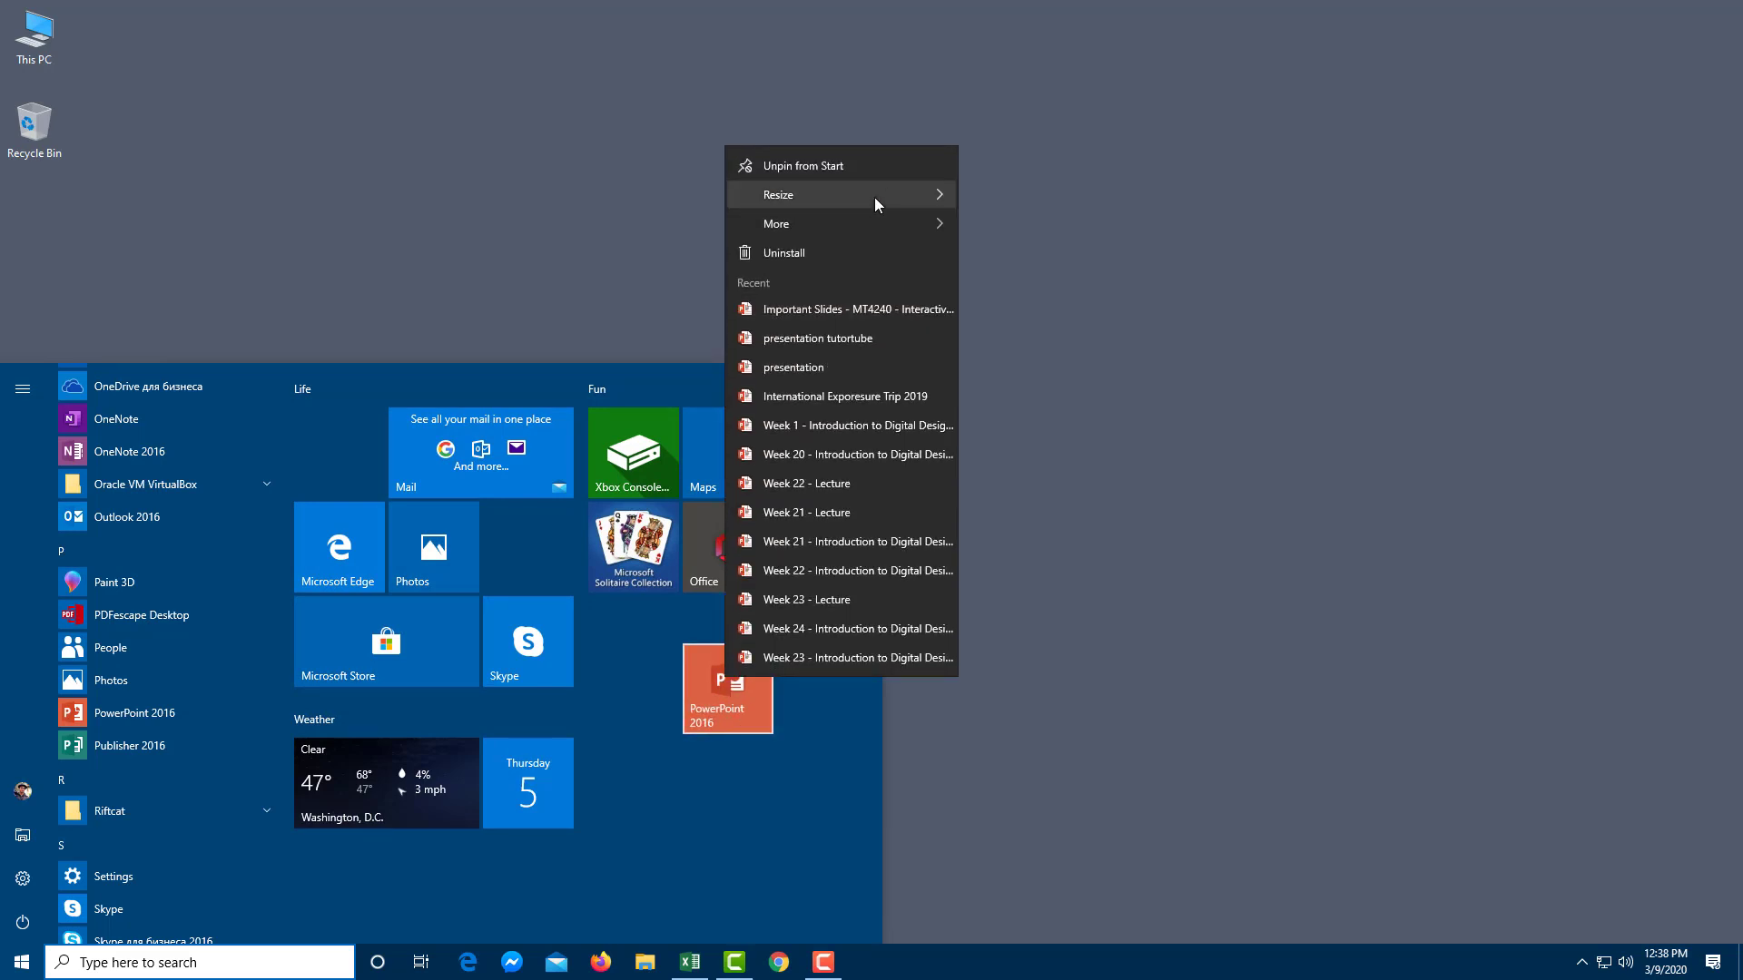
mouse_move(879, 191)
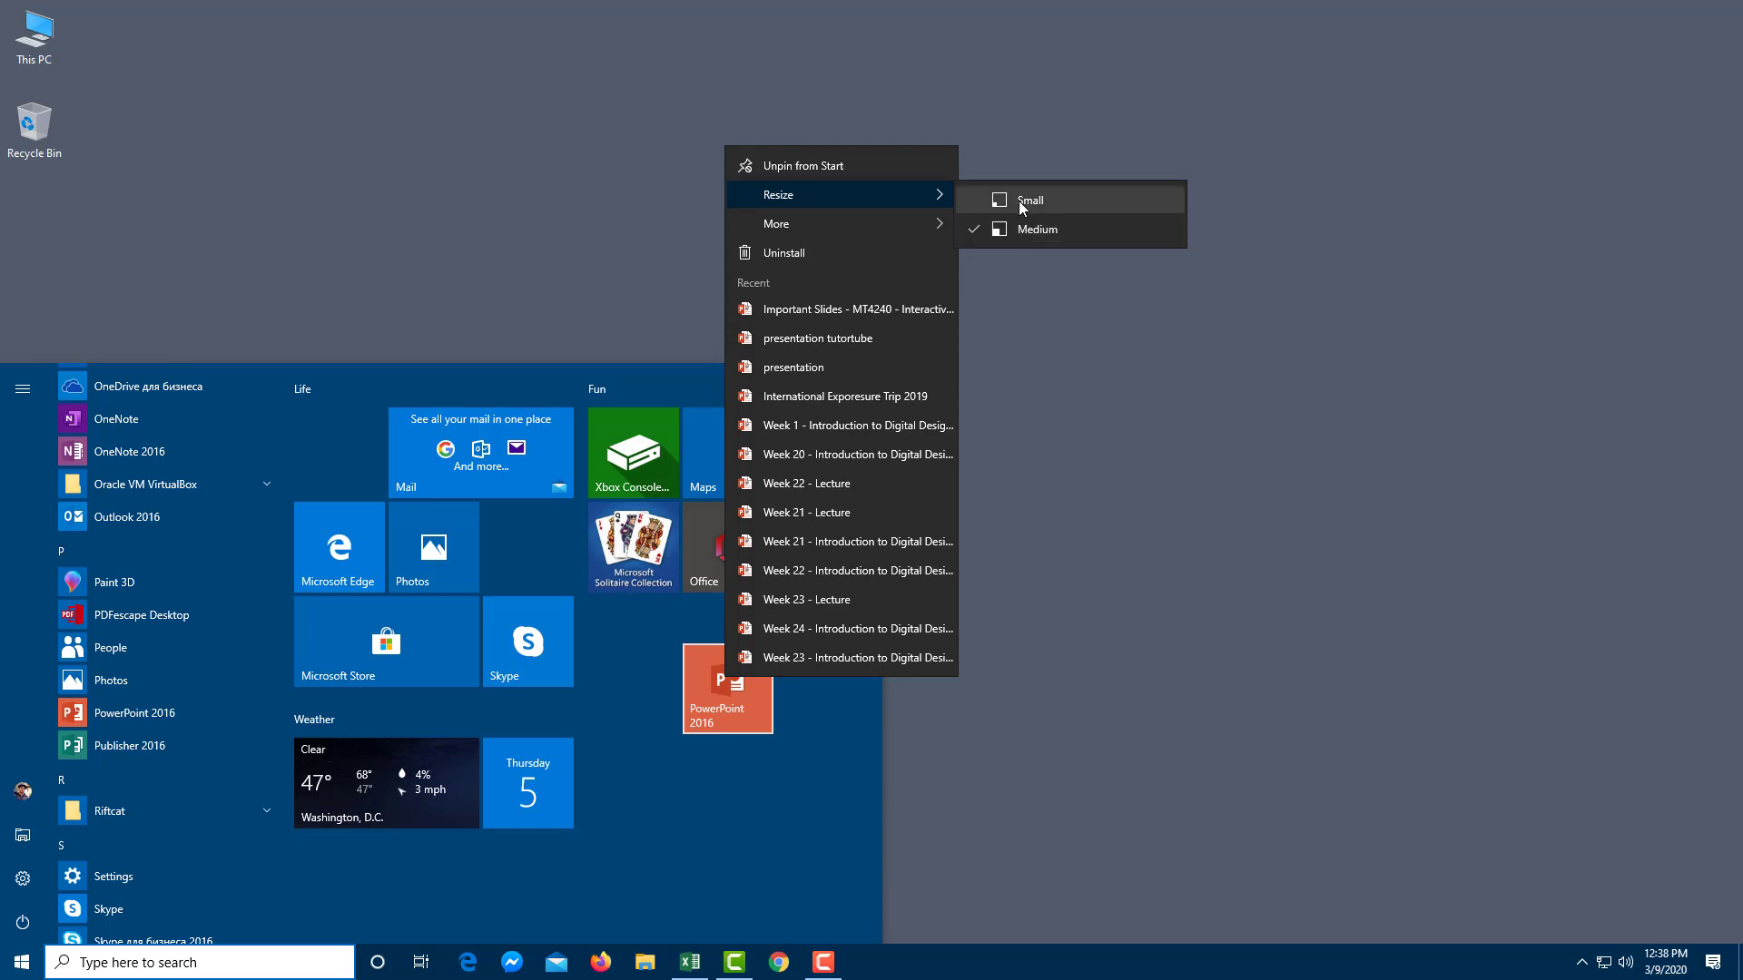
left_click(1023, 202)
right_click(704, 667)
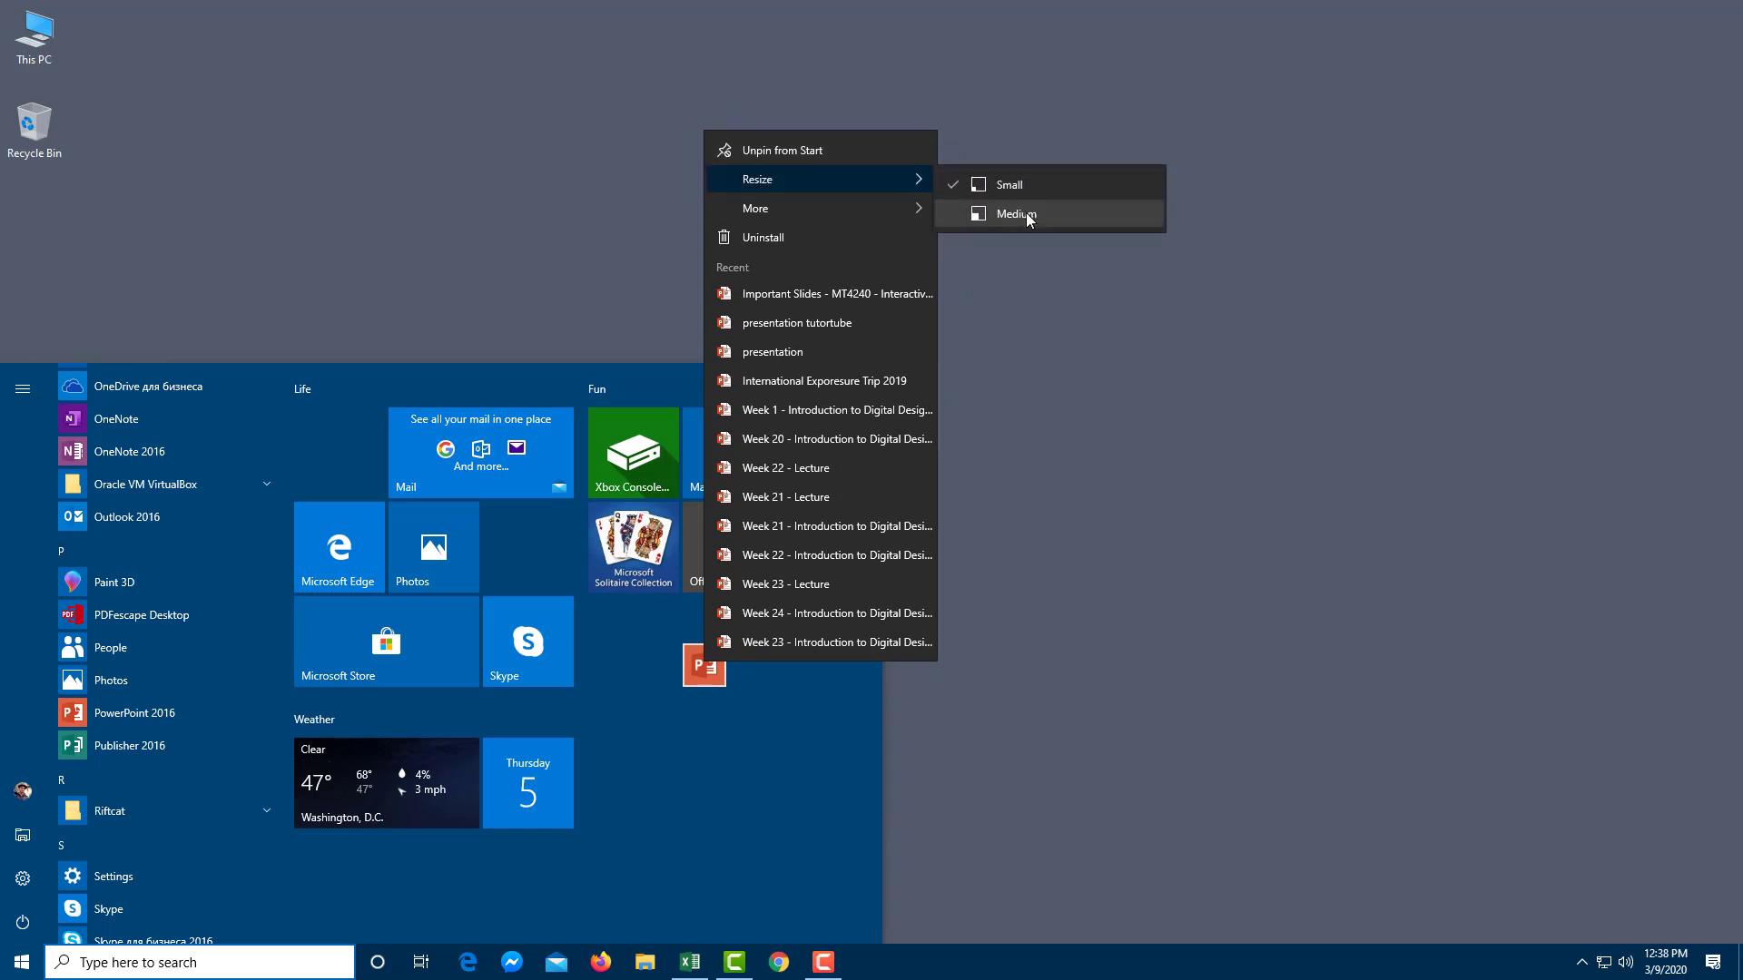
left_click(1026, 212)
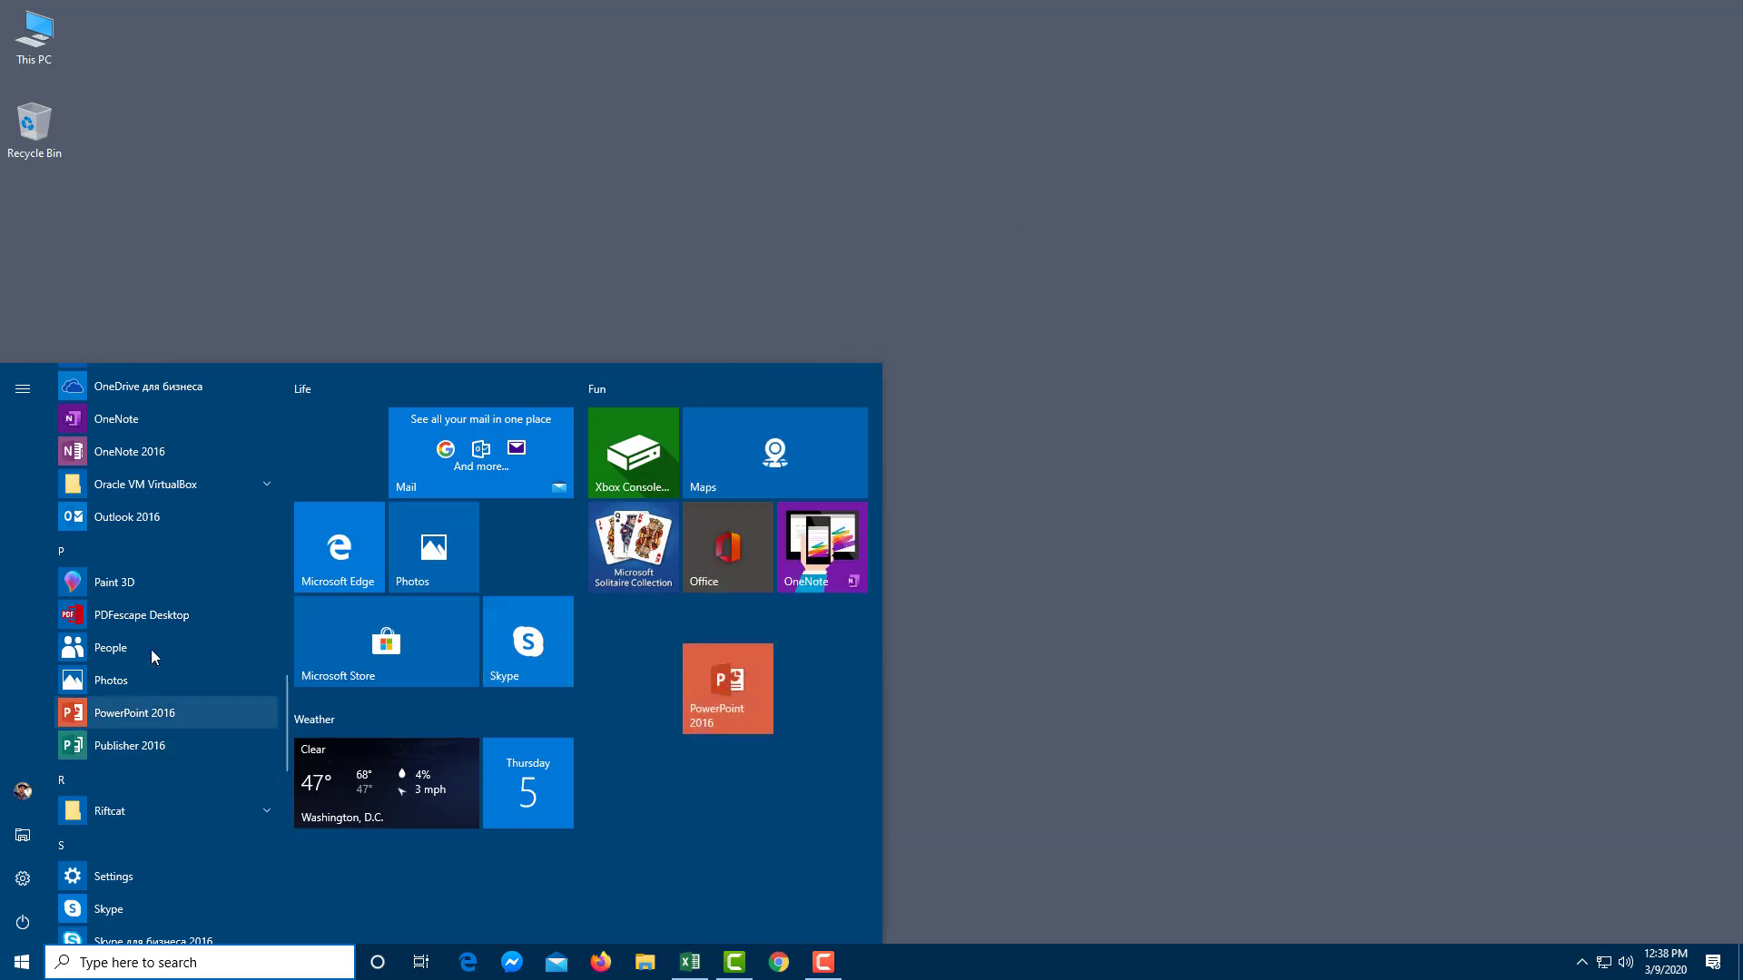
Step: Add a Paint 3D tile from the app list beside the PowerPoint 2016 tile and resize it to Wide
mouse_move(111, 586)
left_mouse_down()
mouse_move(113, 604)
mouse_move(521, 771)
mouse_move(735, 782)
mouse_move(45, 619)
mouse_move(705, 778)
left_mouse_up()
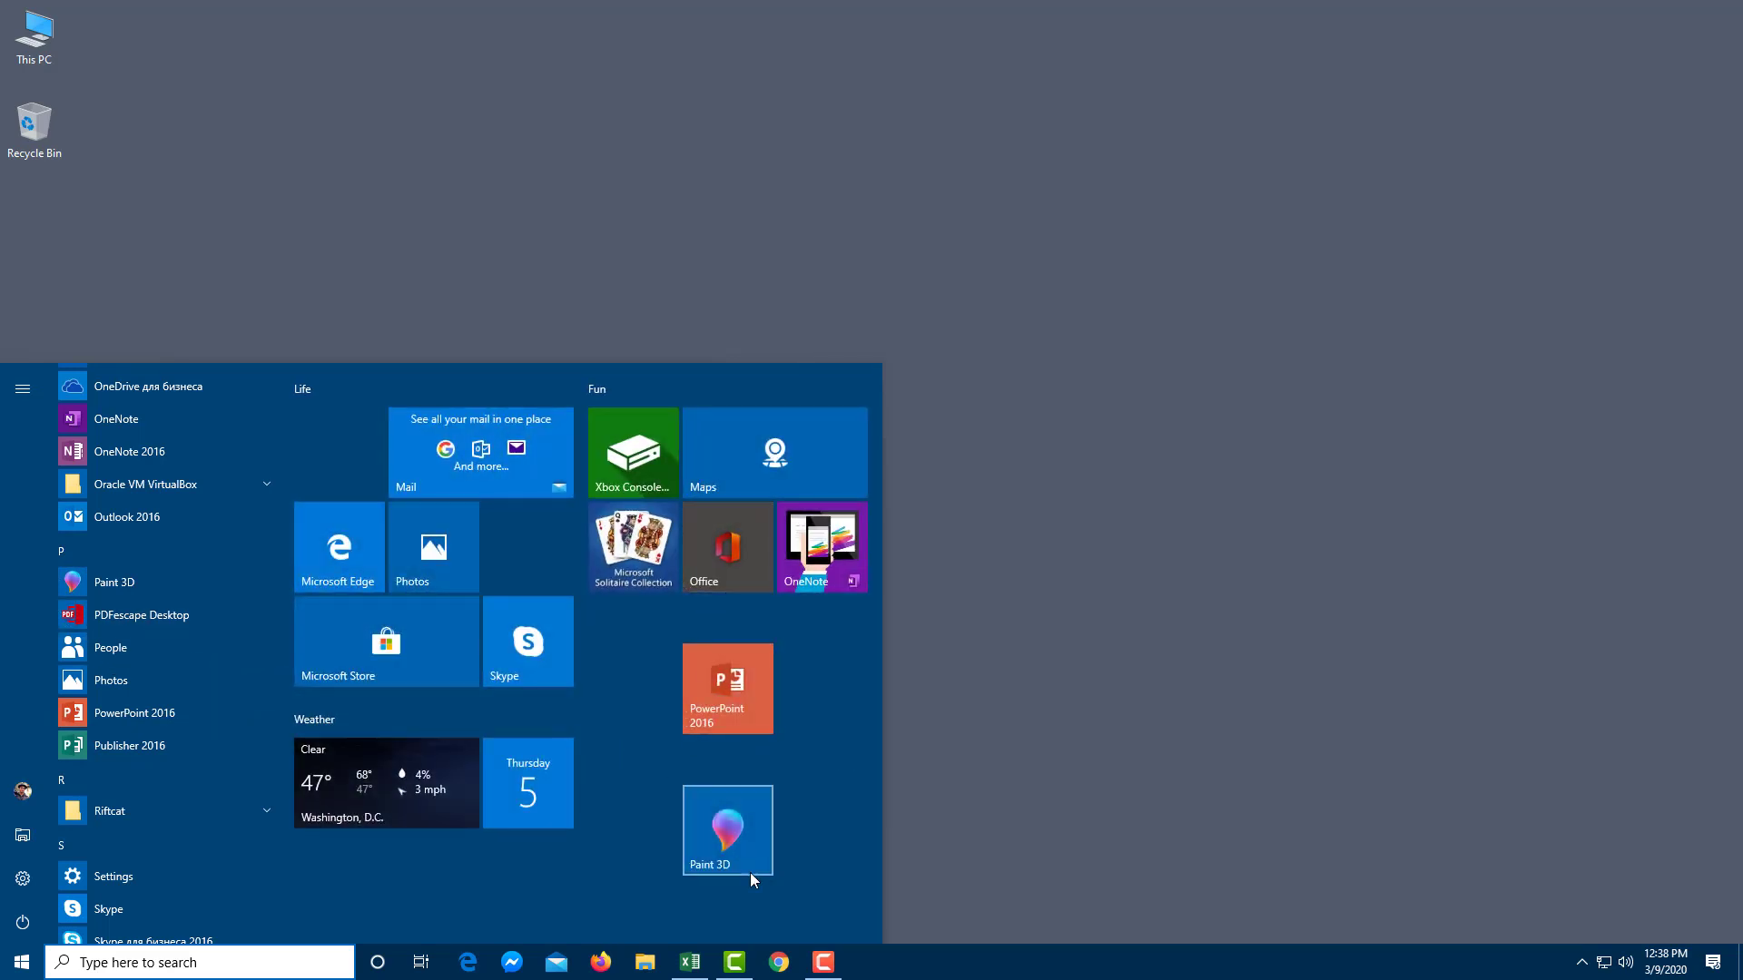
left_click_drag(770, 840, 846, 706)
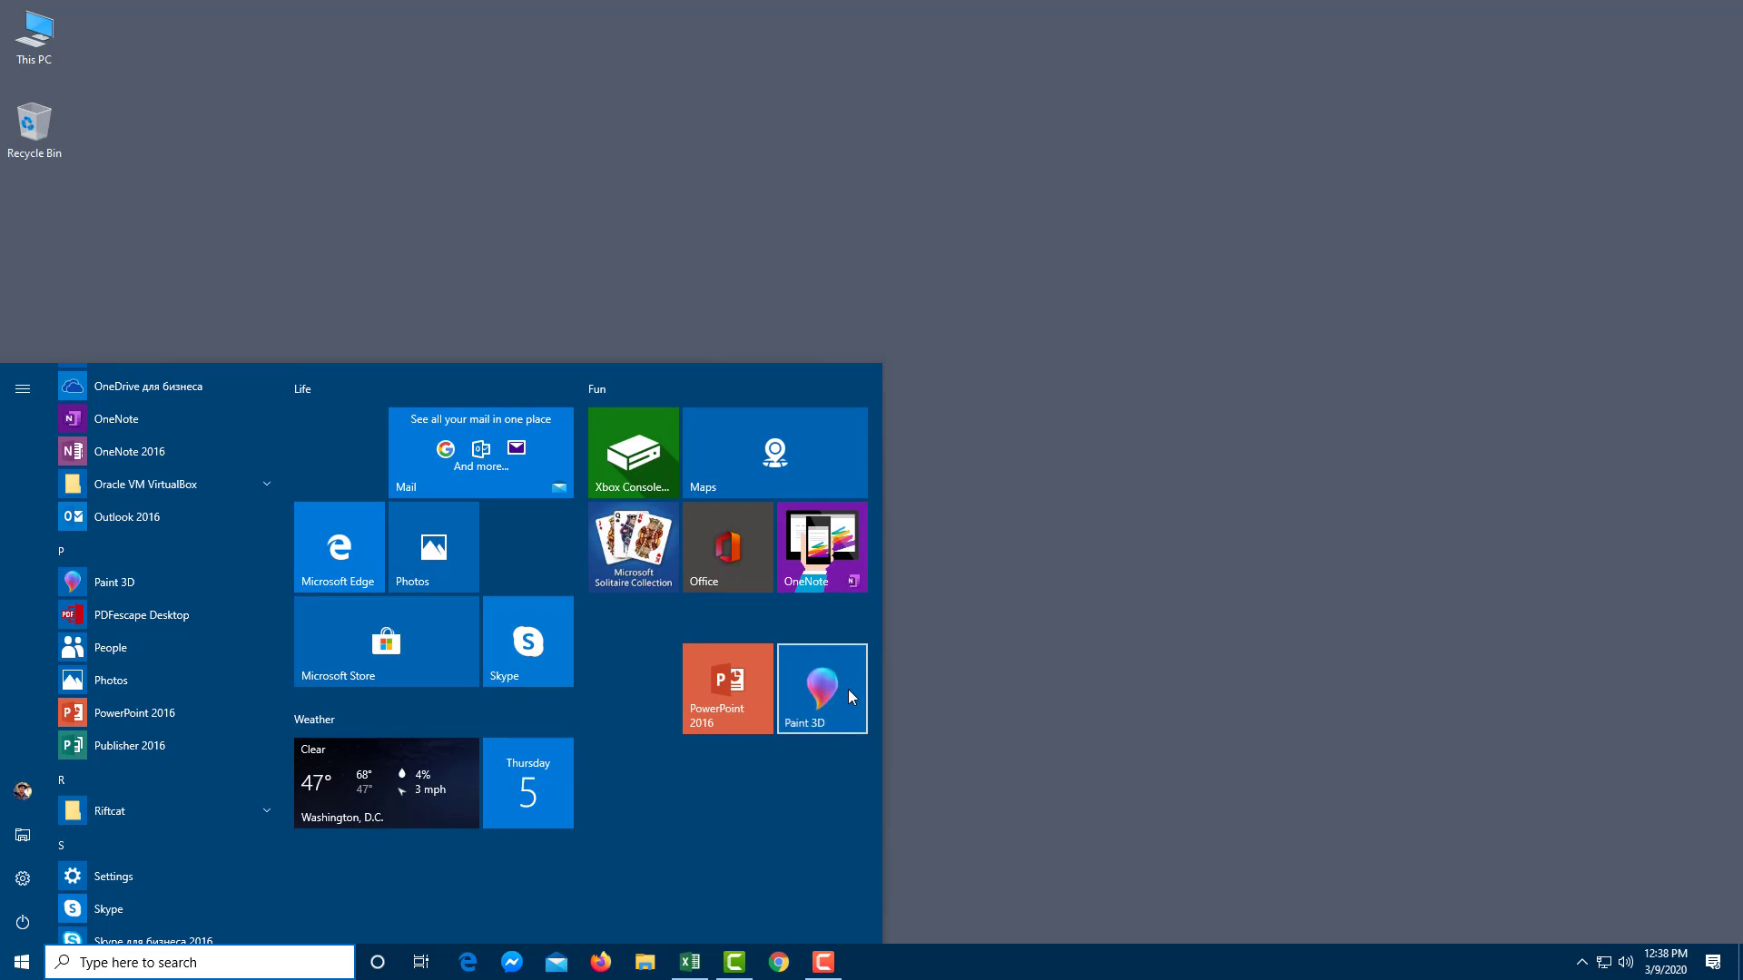
right_click(837, 688)
mouse_move(938, 738)
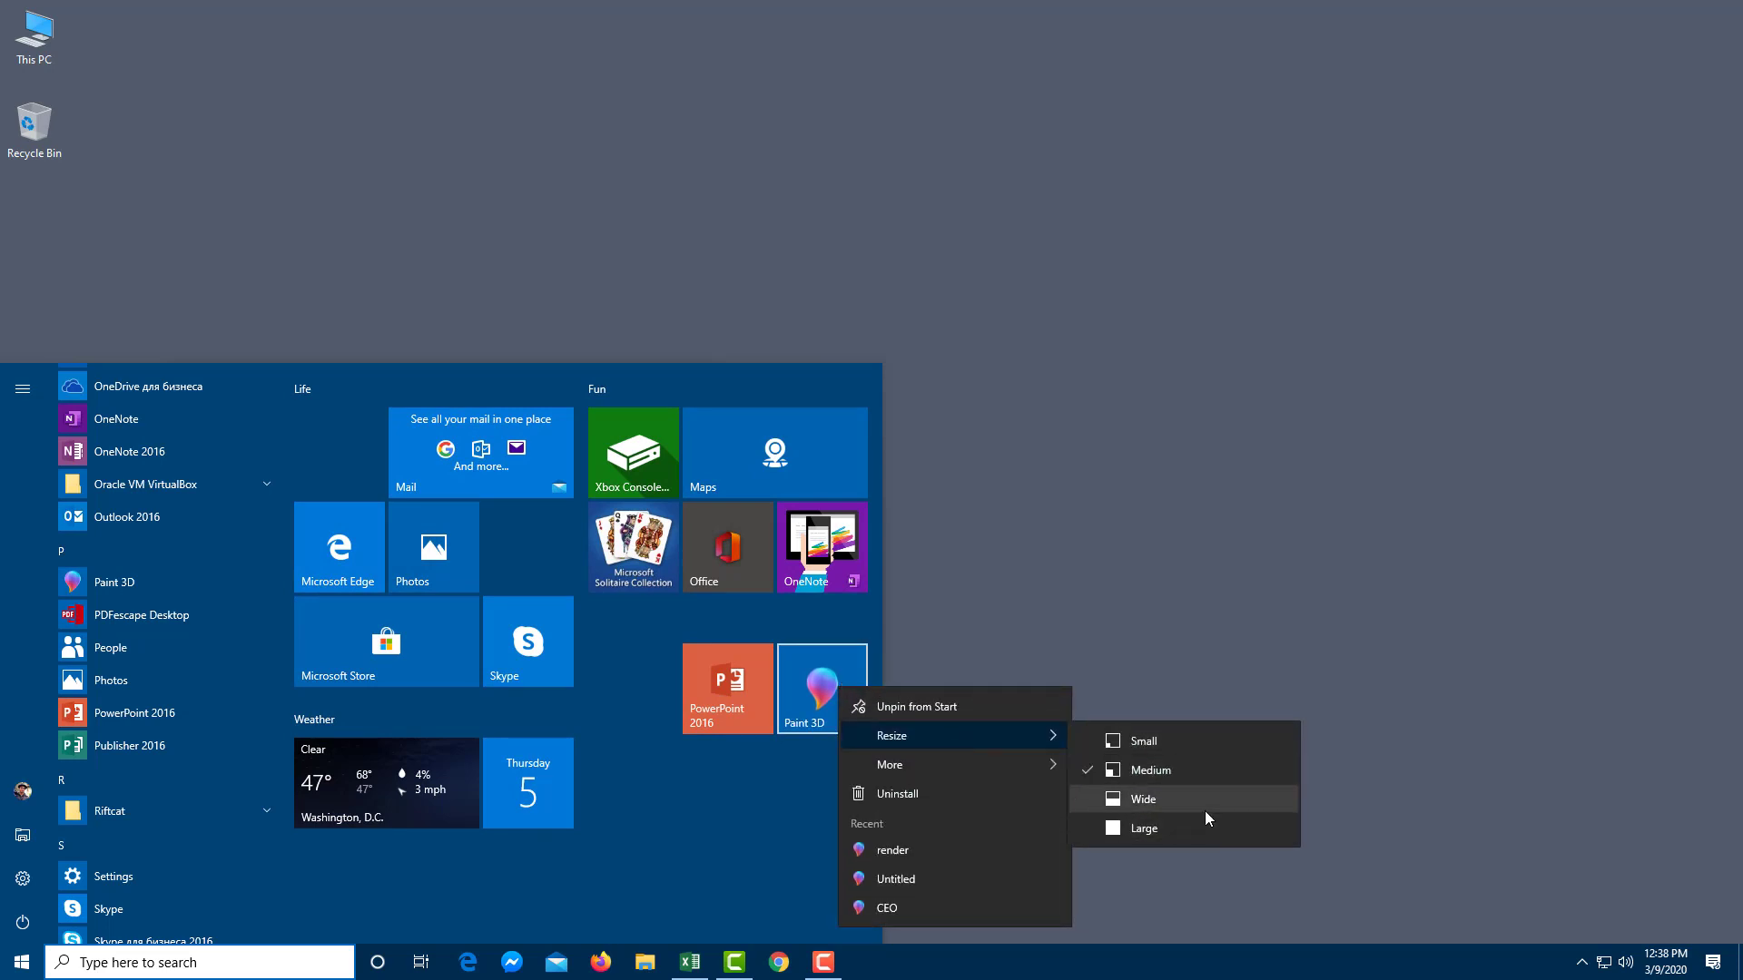
left_click(1200, 807)
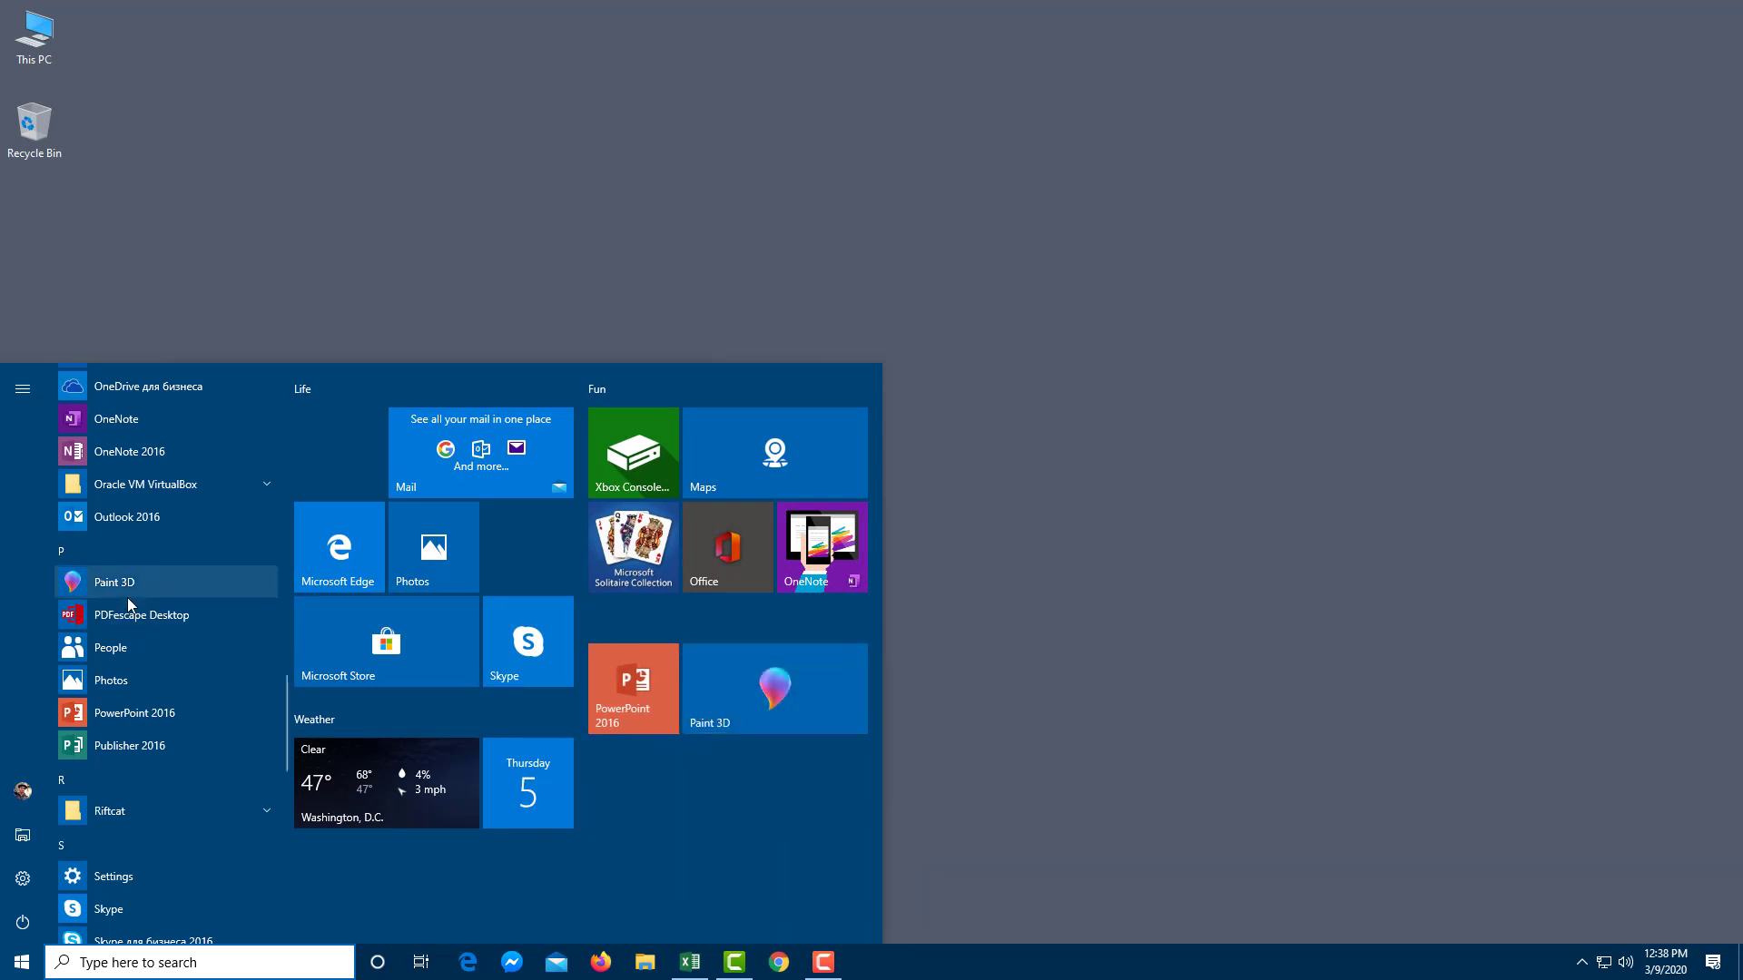
Step: Add a Visio 2016 tile from the app list directly below the PowerPoint 2016 tile
scroll(130, 612, "down", 3)
scroll(134, 617, "down", 5)
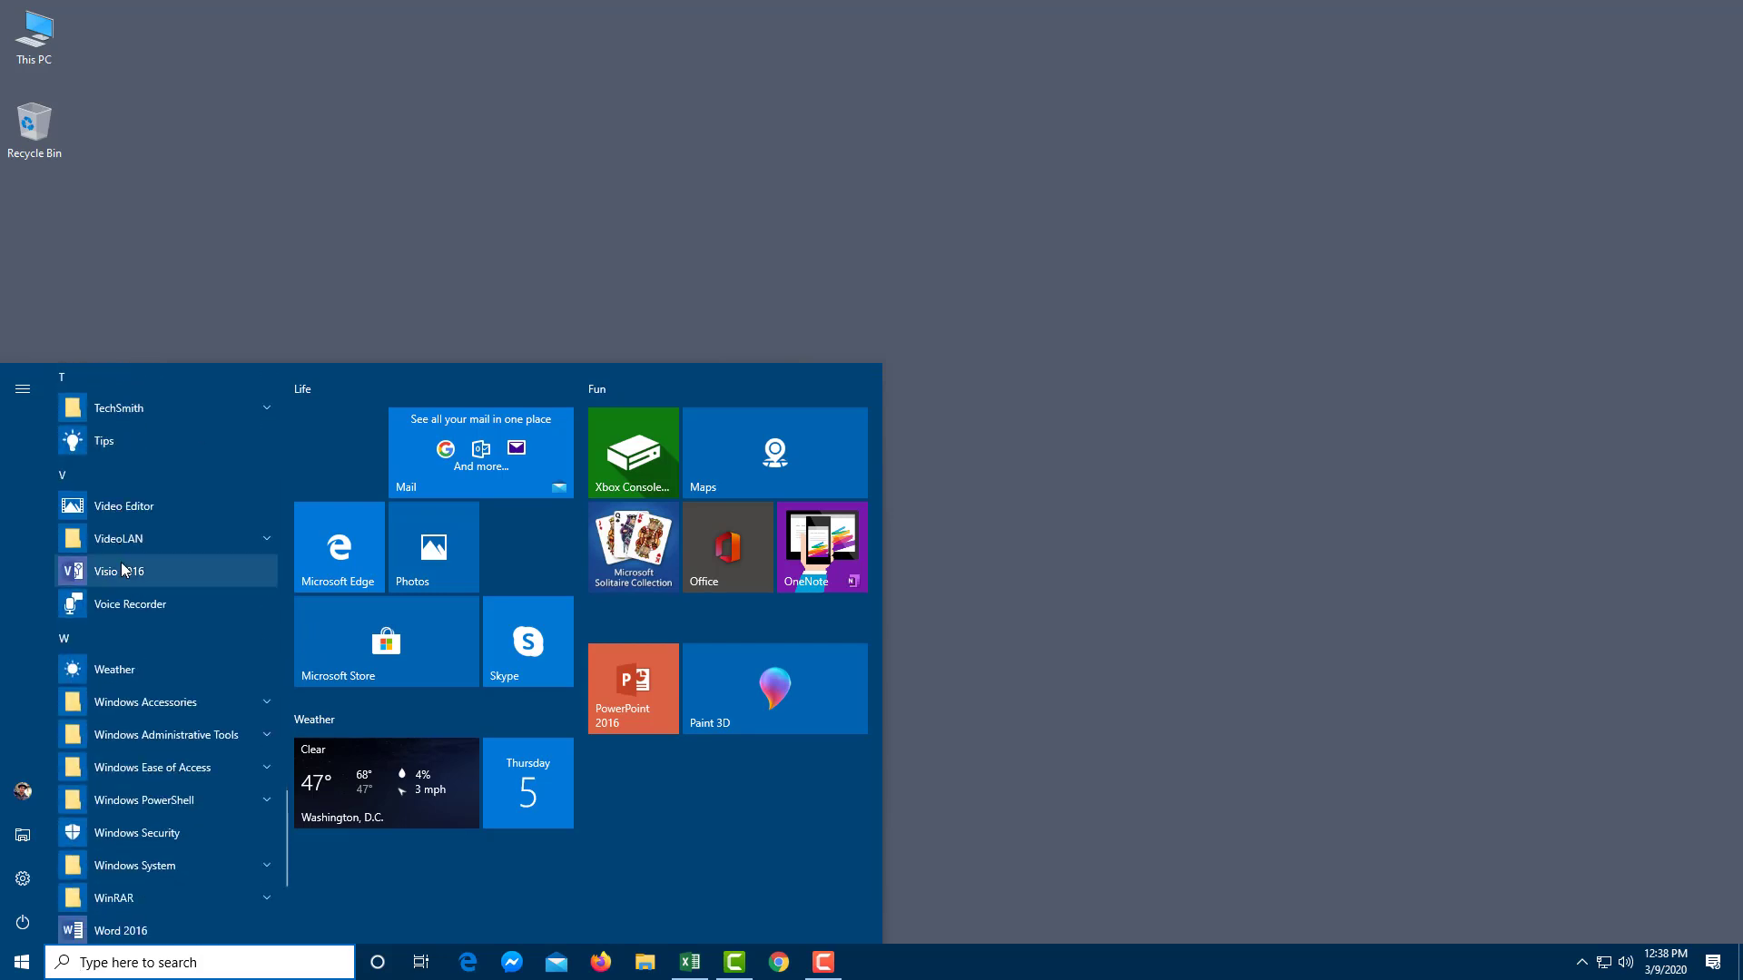
mouse_move(133, 574)
left_mouse_down()
mouse_move(645, 760)
mouse_move(679, 789)
mouse_move(635, 782)
mouse_move(672, 823)
mouse_move(654, 701)
mouse_move(628, 726)
left_mouse_up()
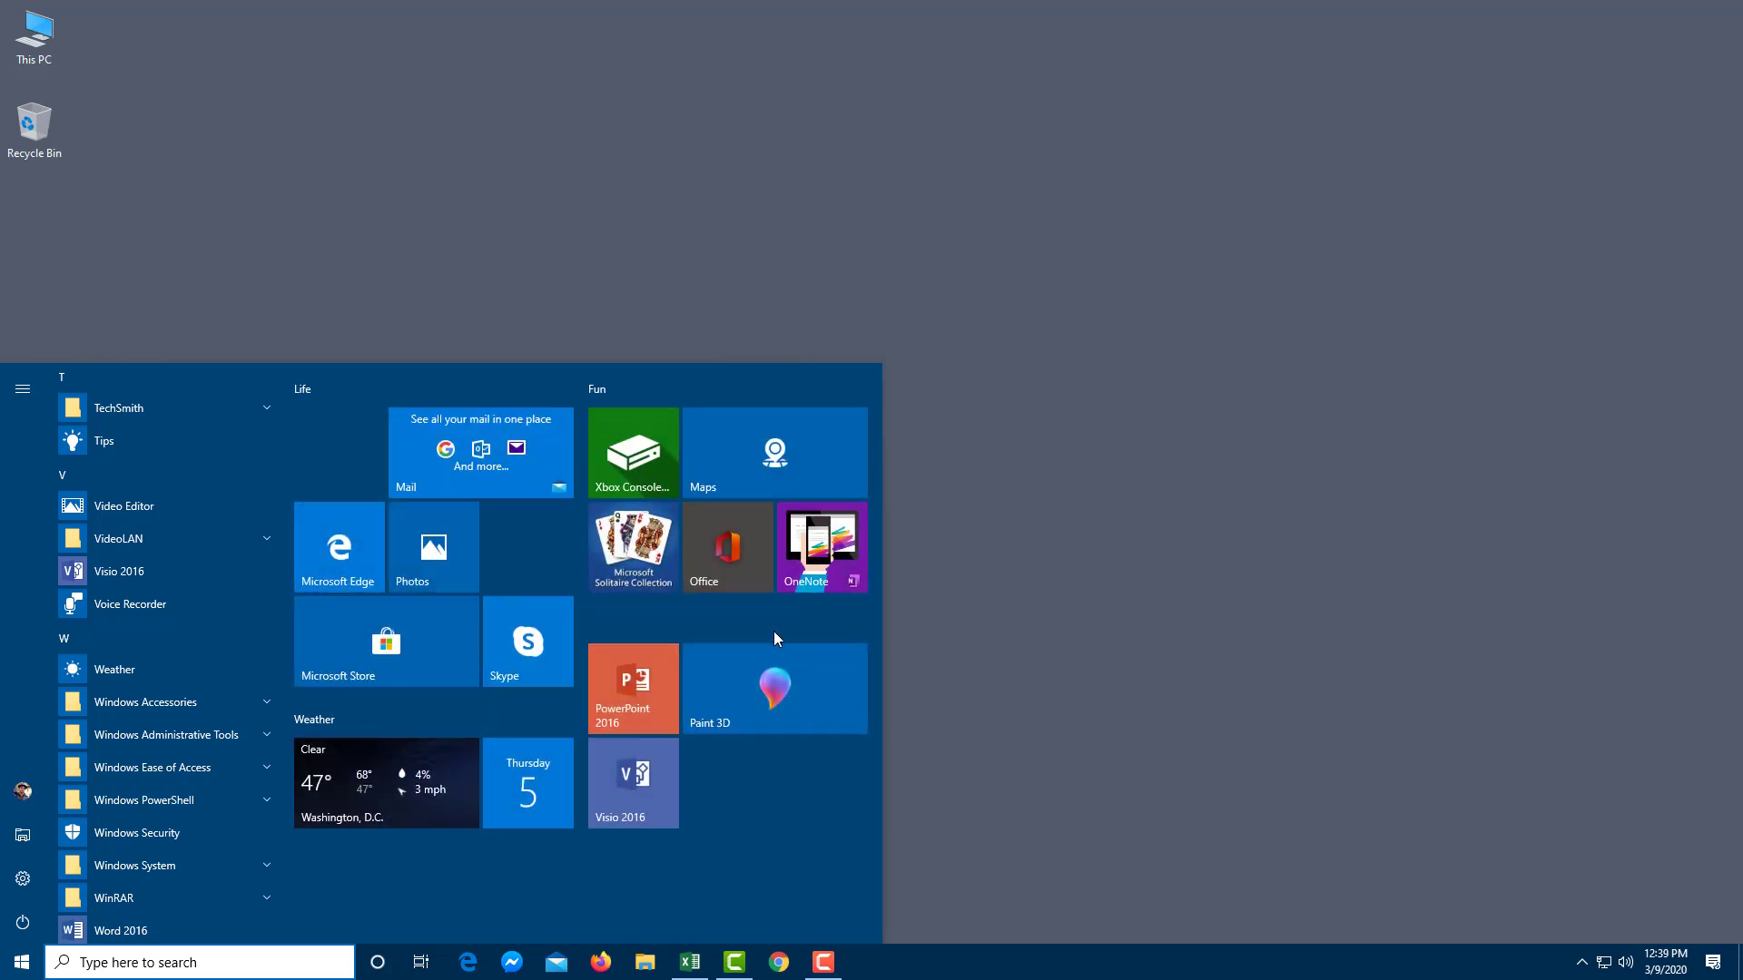
Step: Name the unnamed tile group containing PowerPoint 2016, Paint 3D and Visio 2016 "Tutorial"
left_click(746, 636)
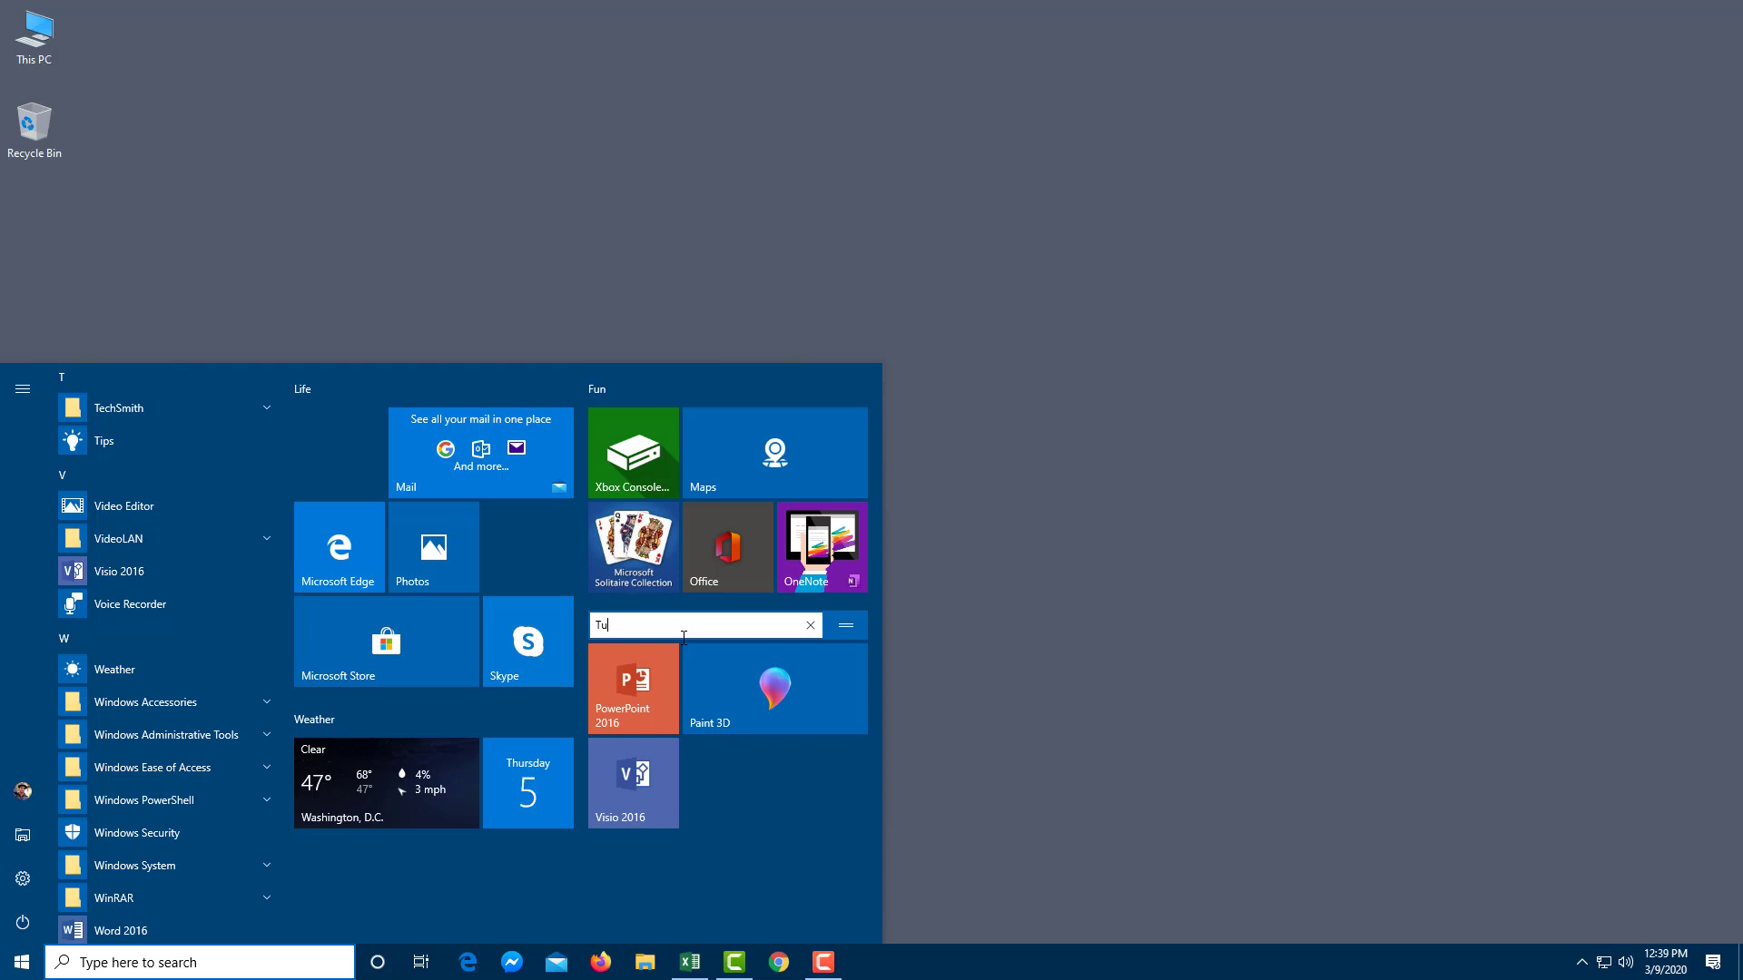
key("Return")
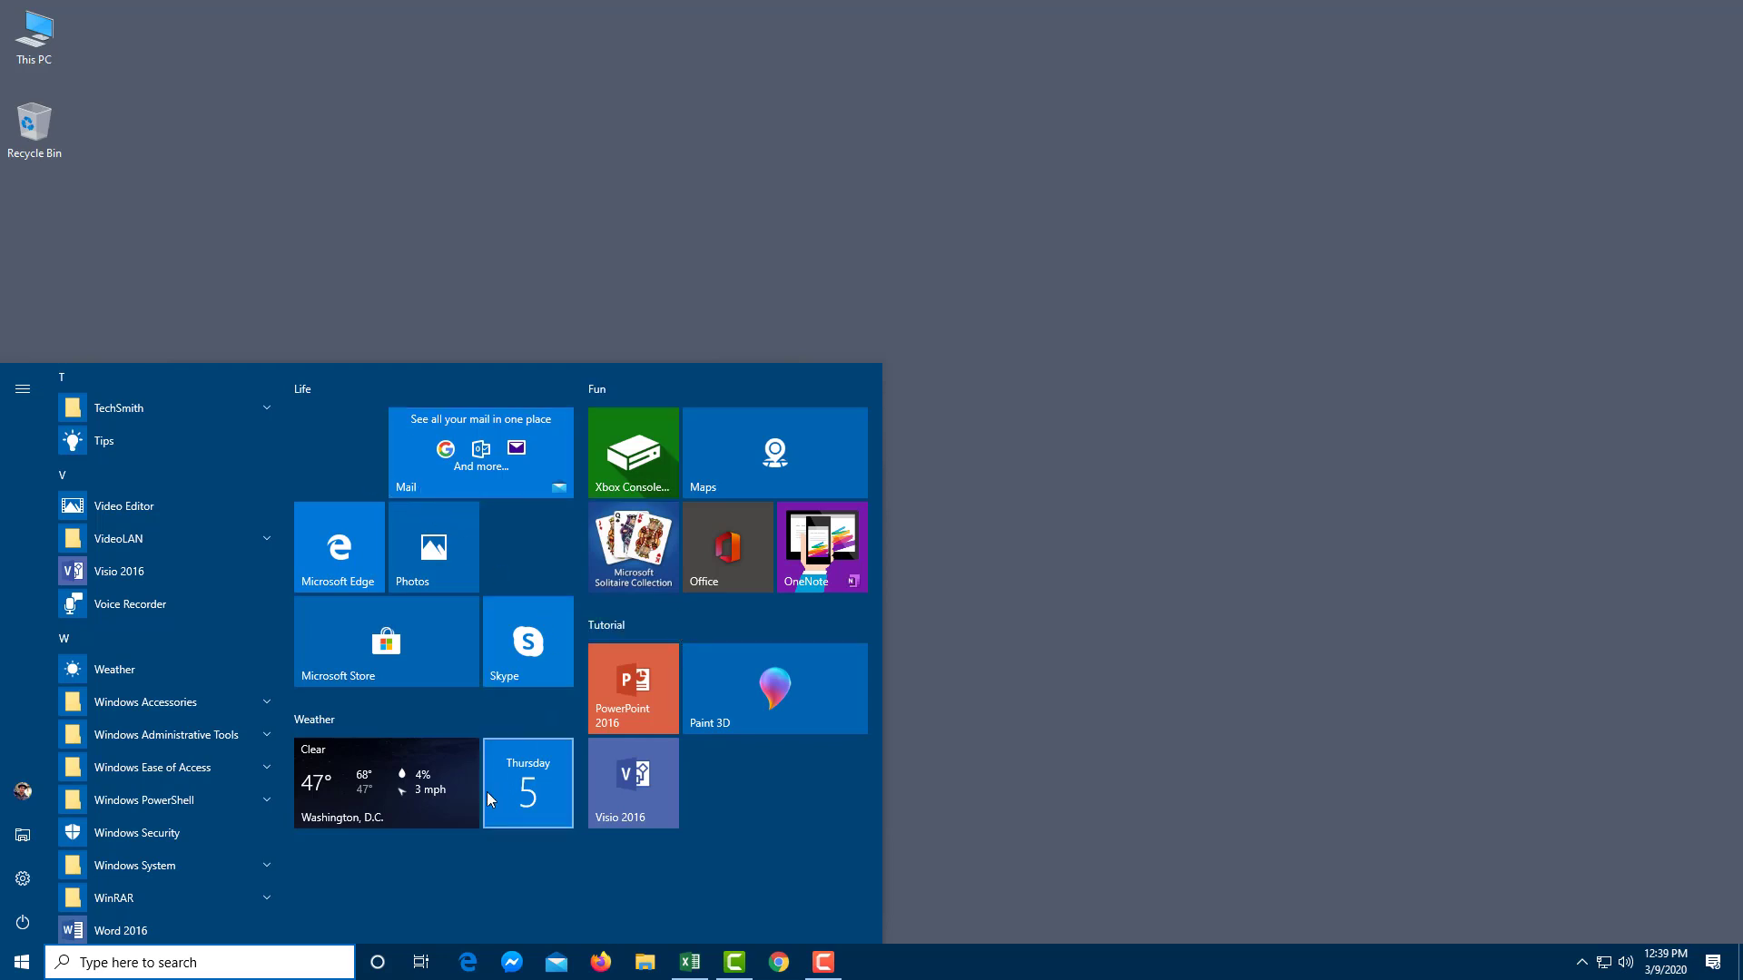
Step: Move the Weather tile, resized to Medium, beside Photos in the Life group and the Calendar tile into the empty slot beside Mail
left_click_drag(422, 765, 530, 648)
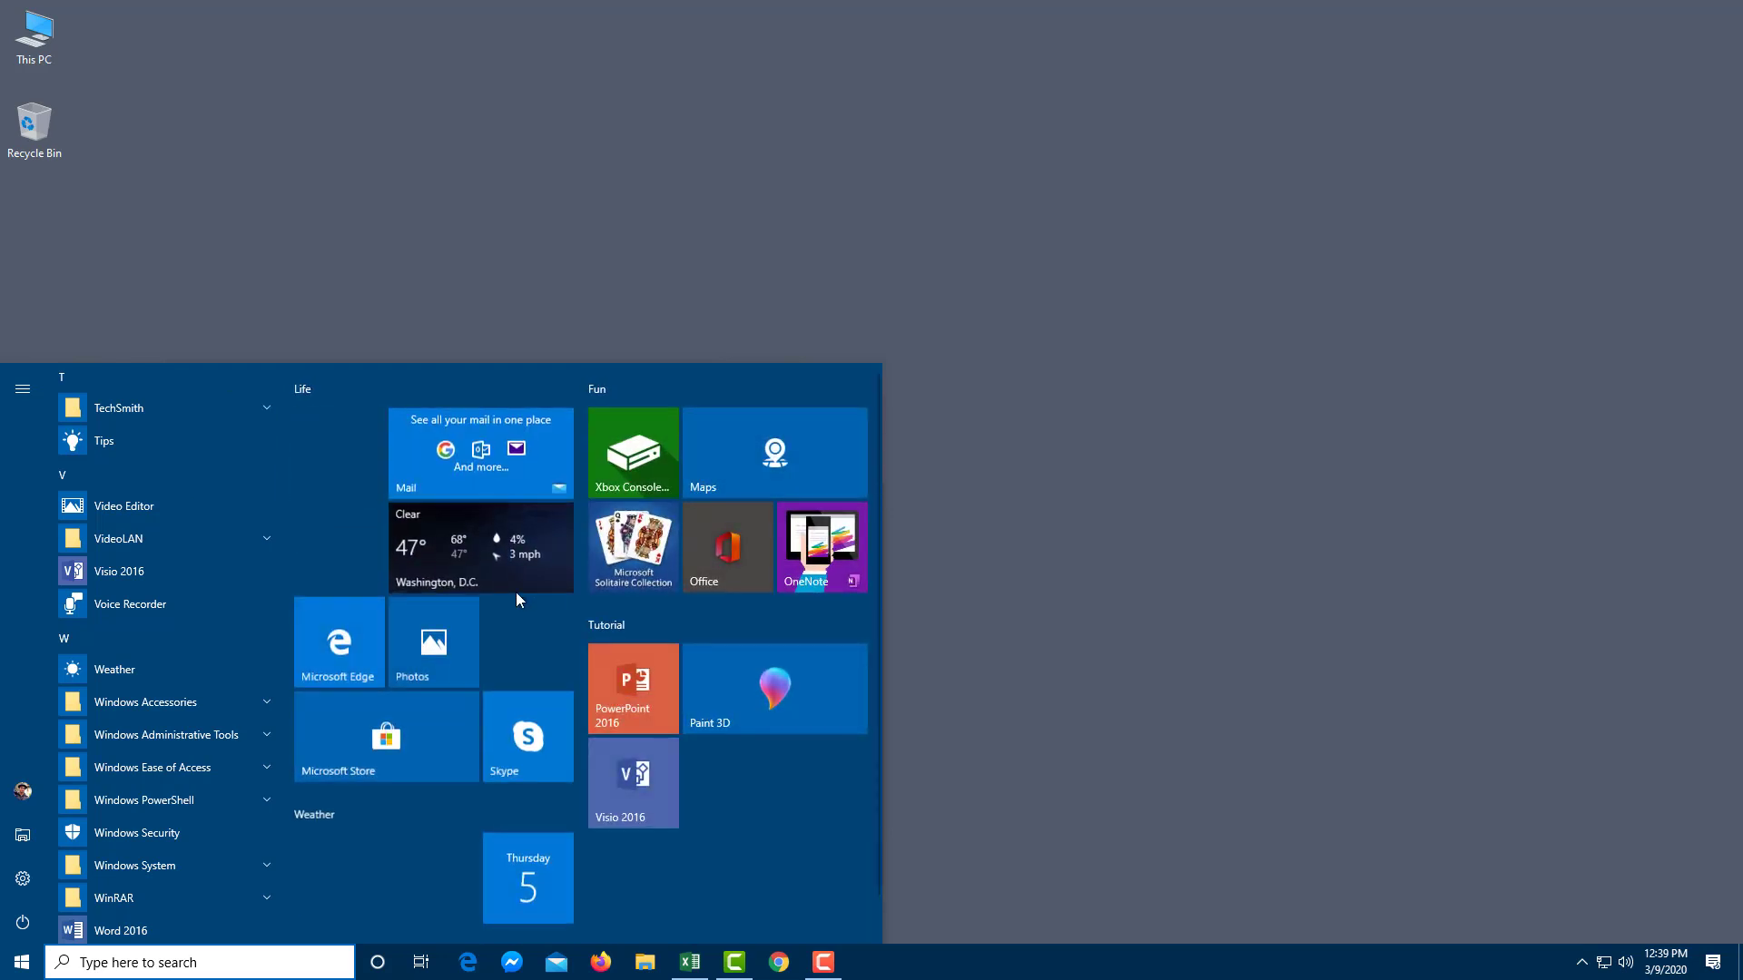
right_click(509, 530)
mouse_move(608, 580)
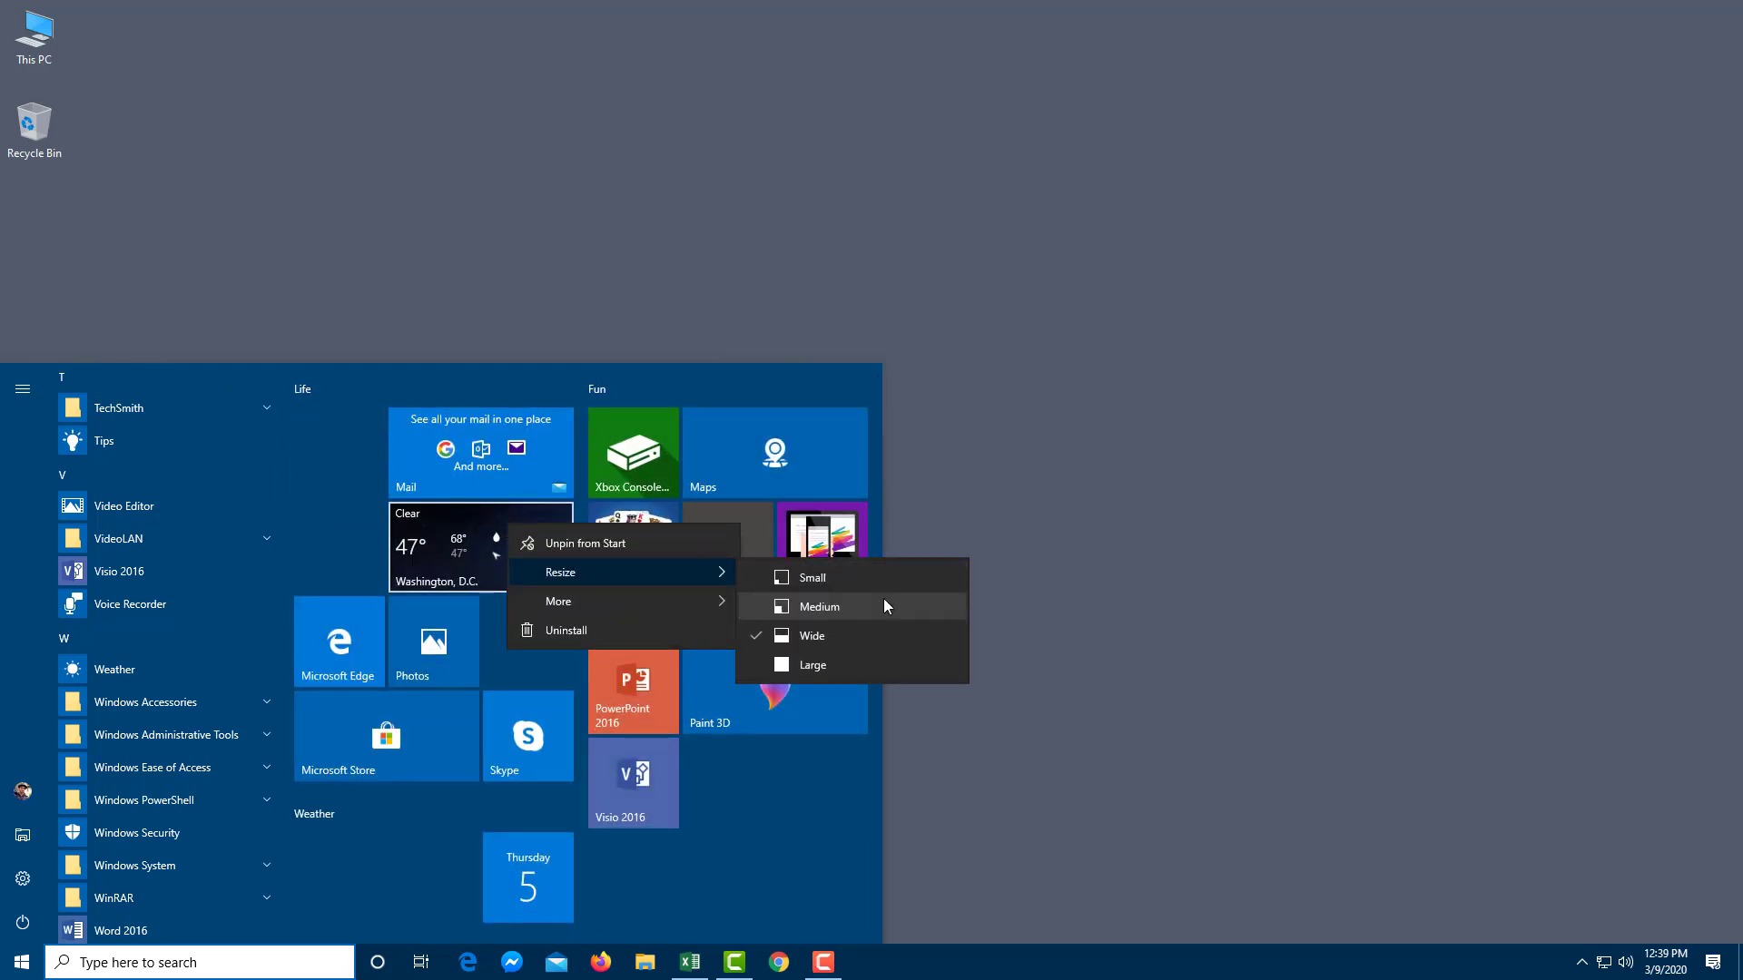
left_click(884, 604)
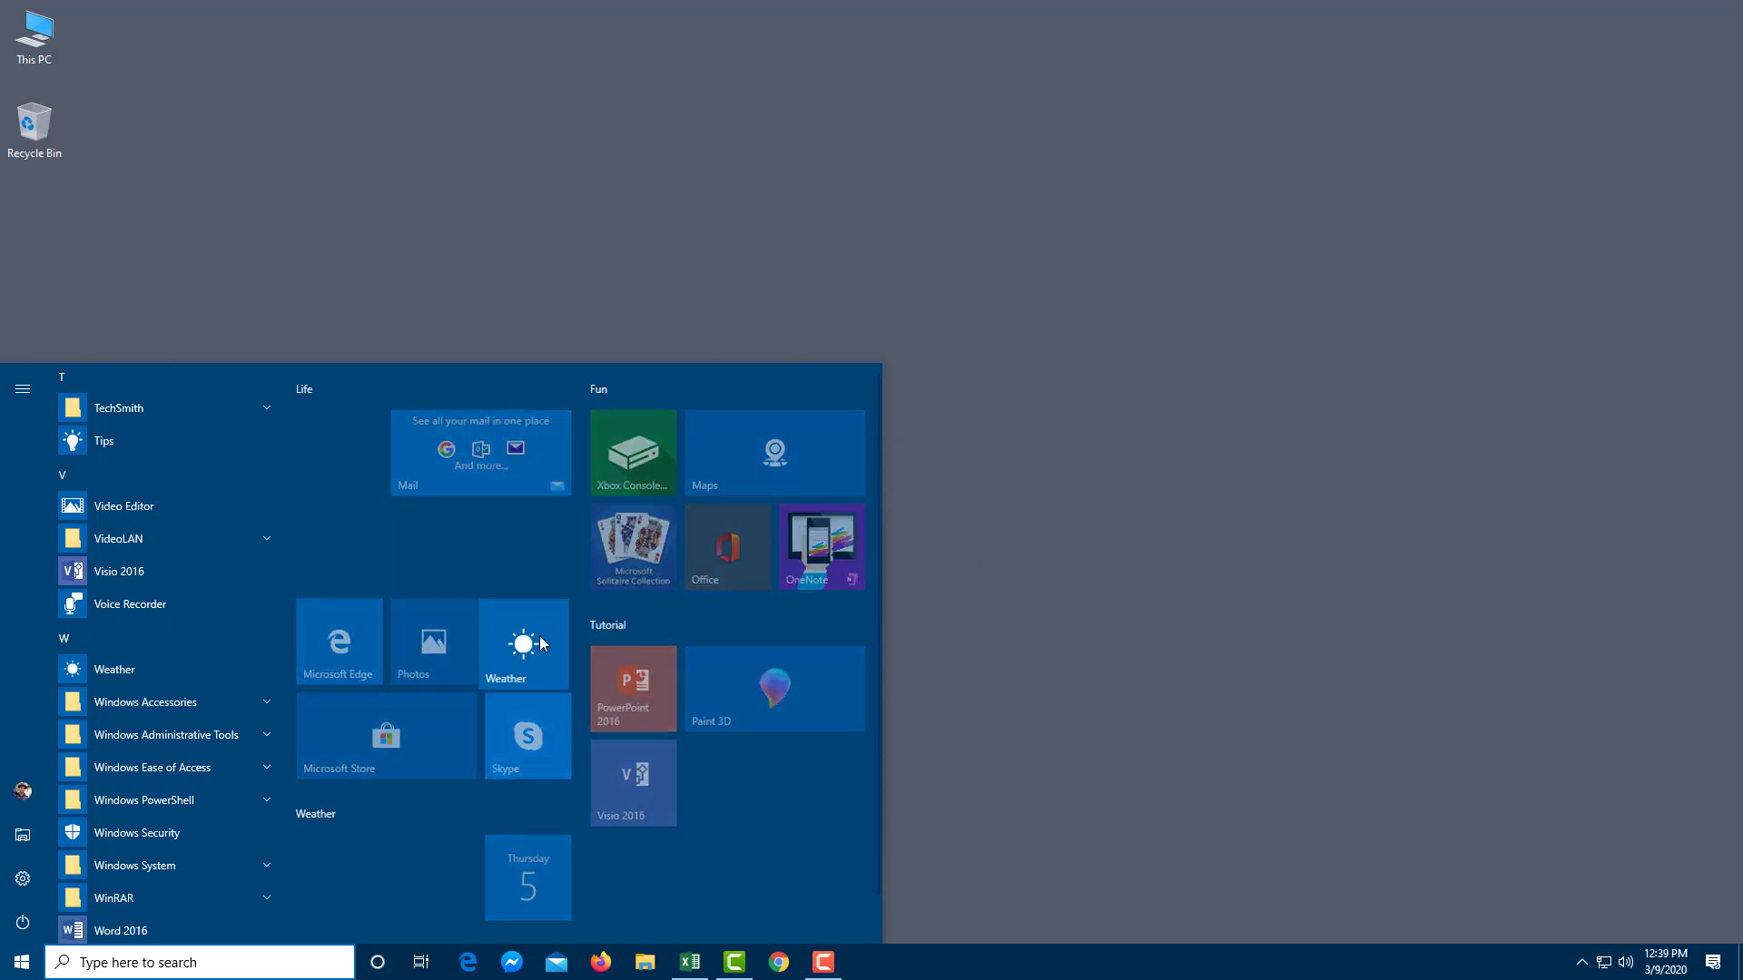
left_click_drag(550, 796, 363, 467)
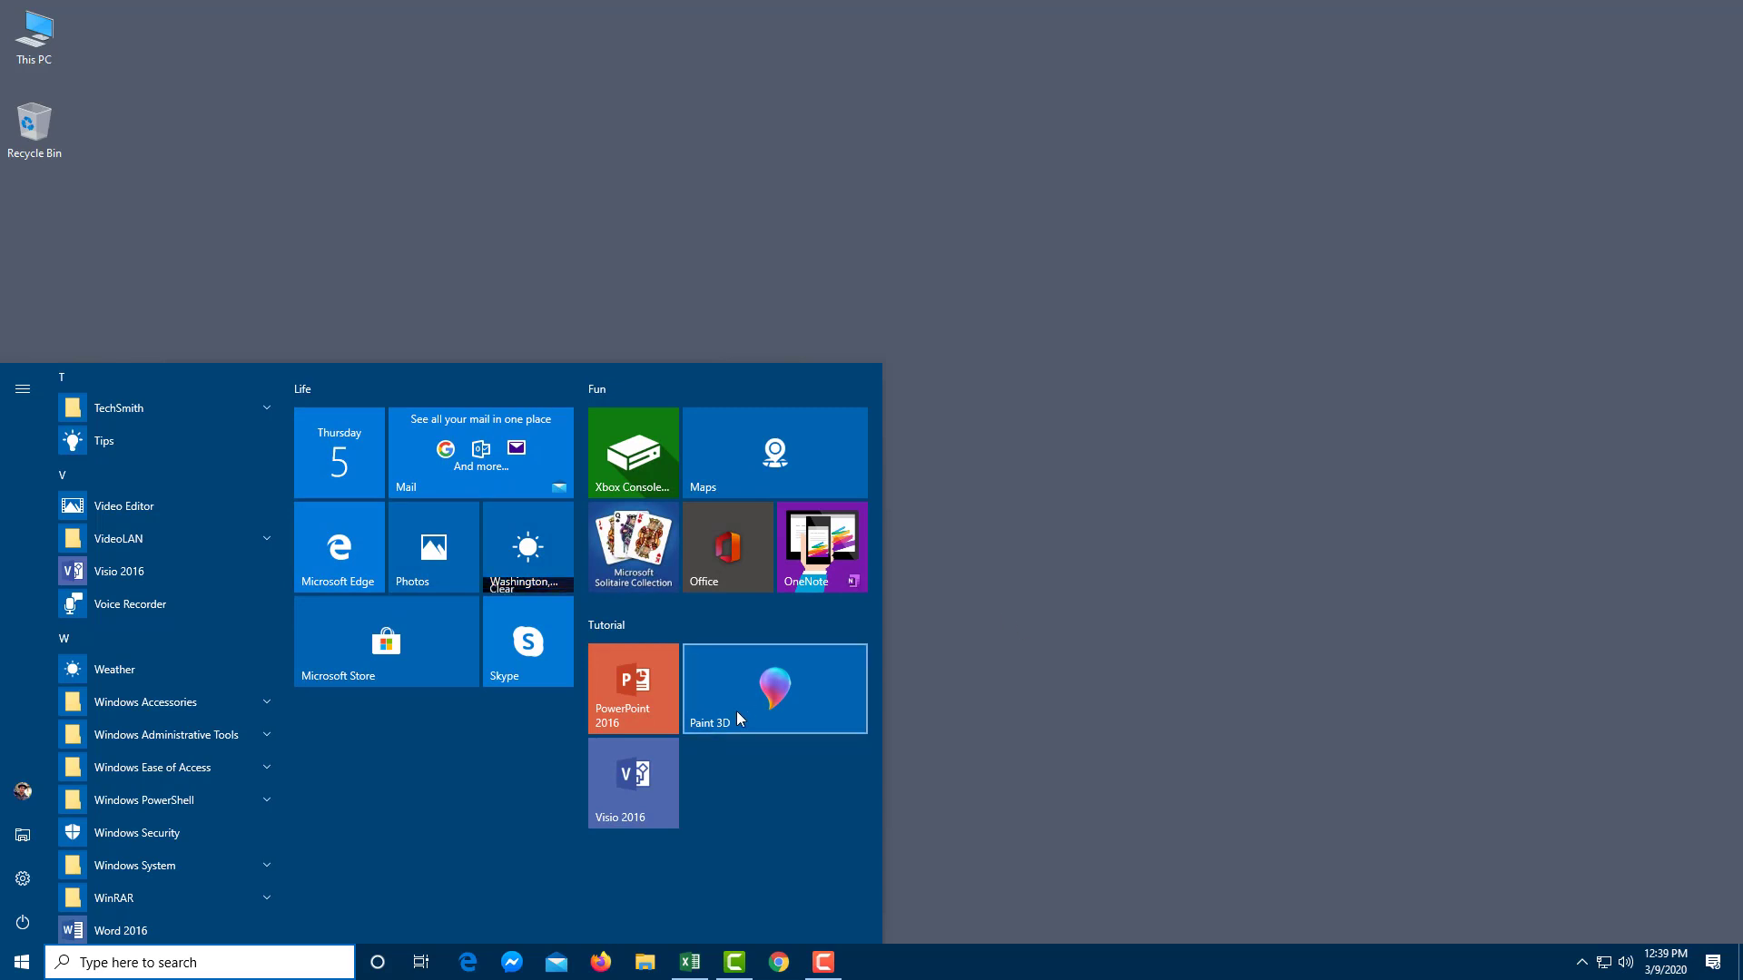
Step: Clear the name of the Tutorial tile group so that it is left untitled
left_click(848, 633)
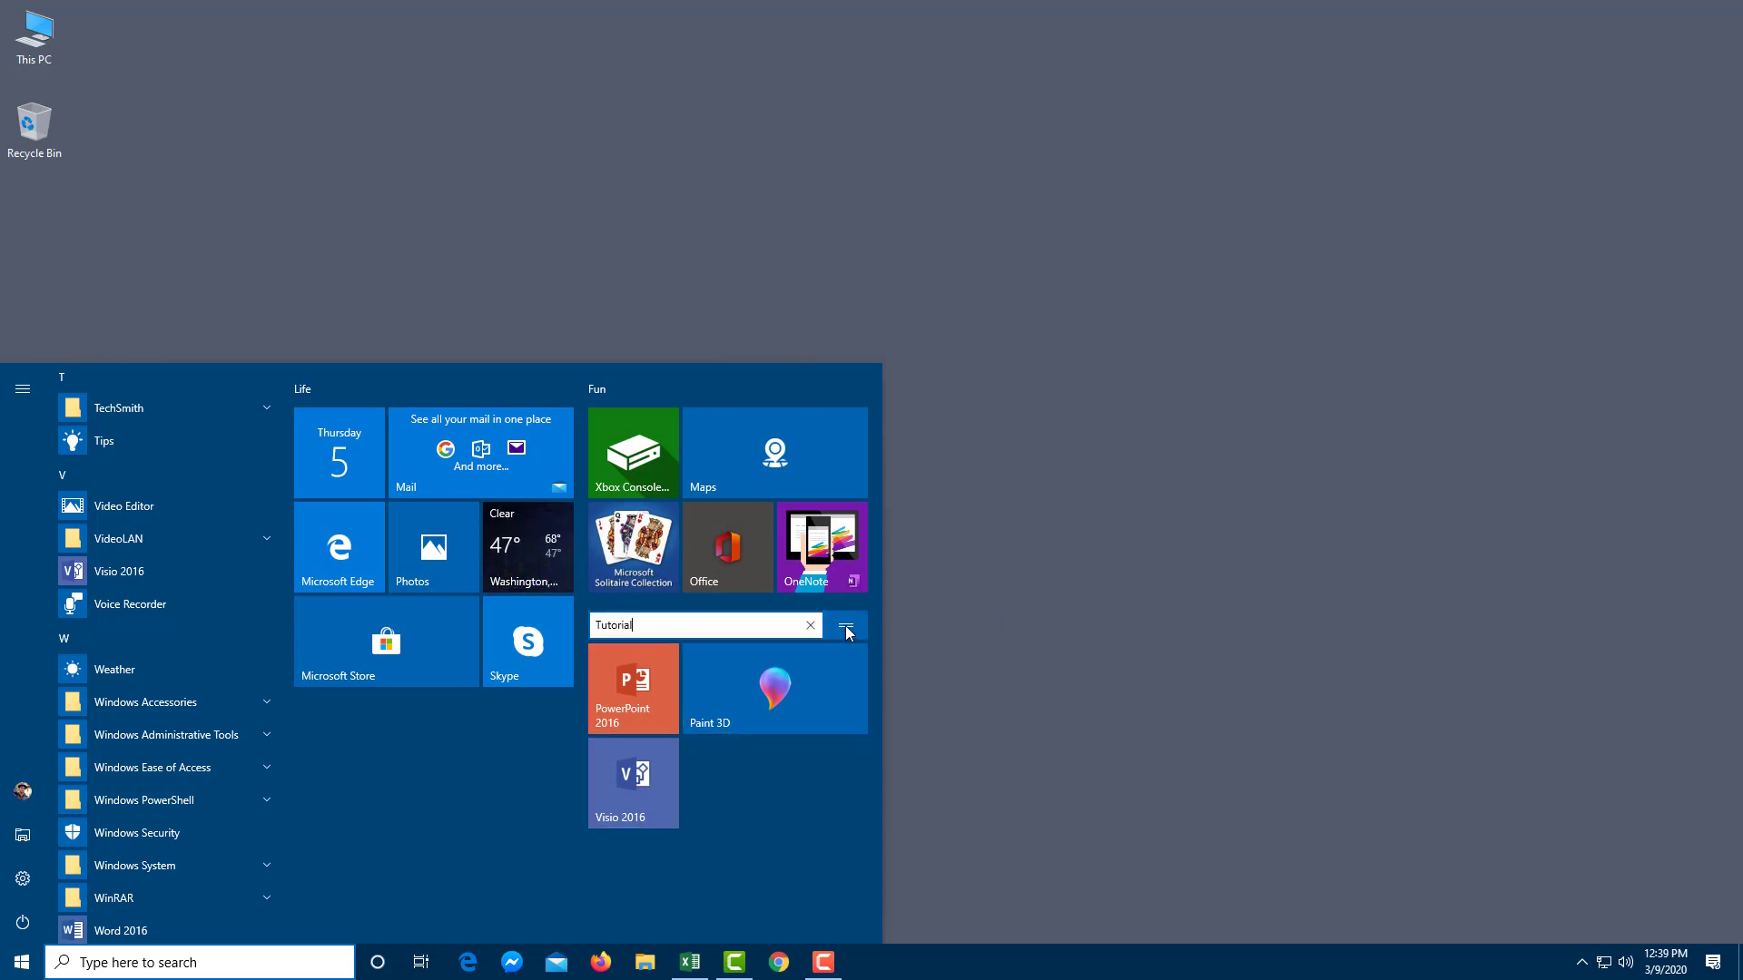
left_click(811, 626)
left_click(841, 785)
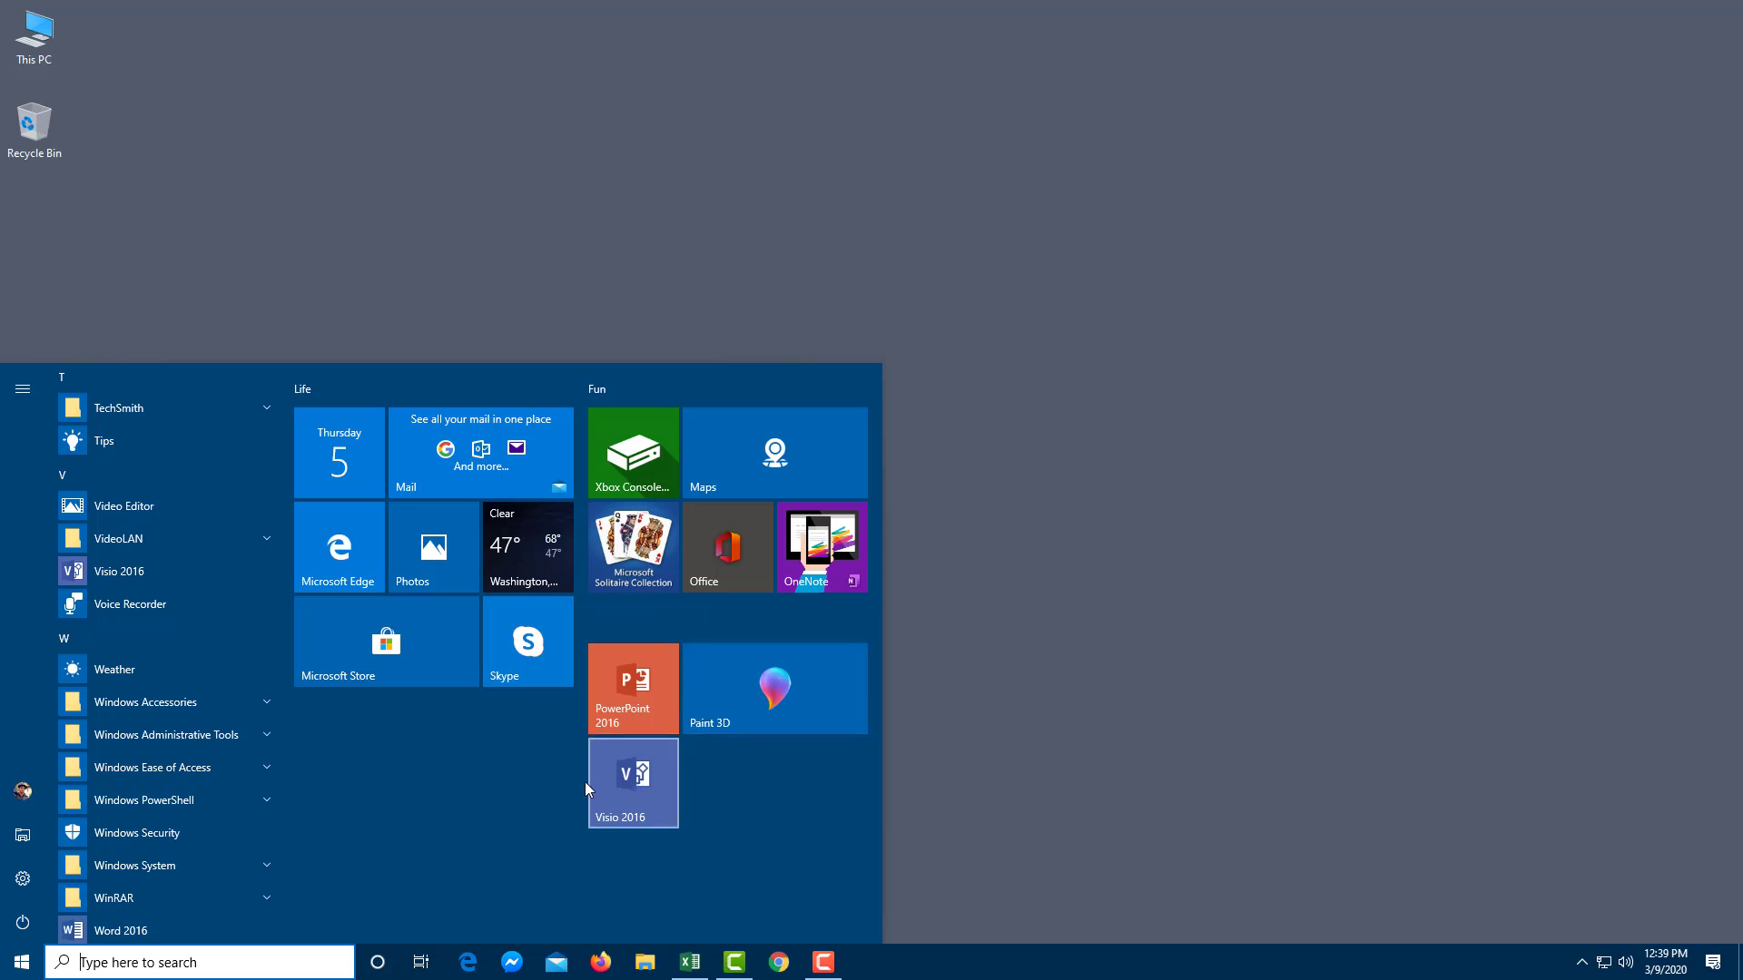
Step: Browse the entries at the end of the alphabetical app list
scroll(189, 635, "down", 3)
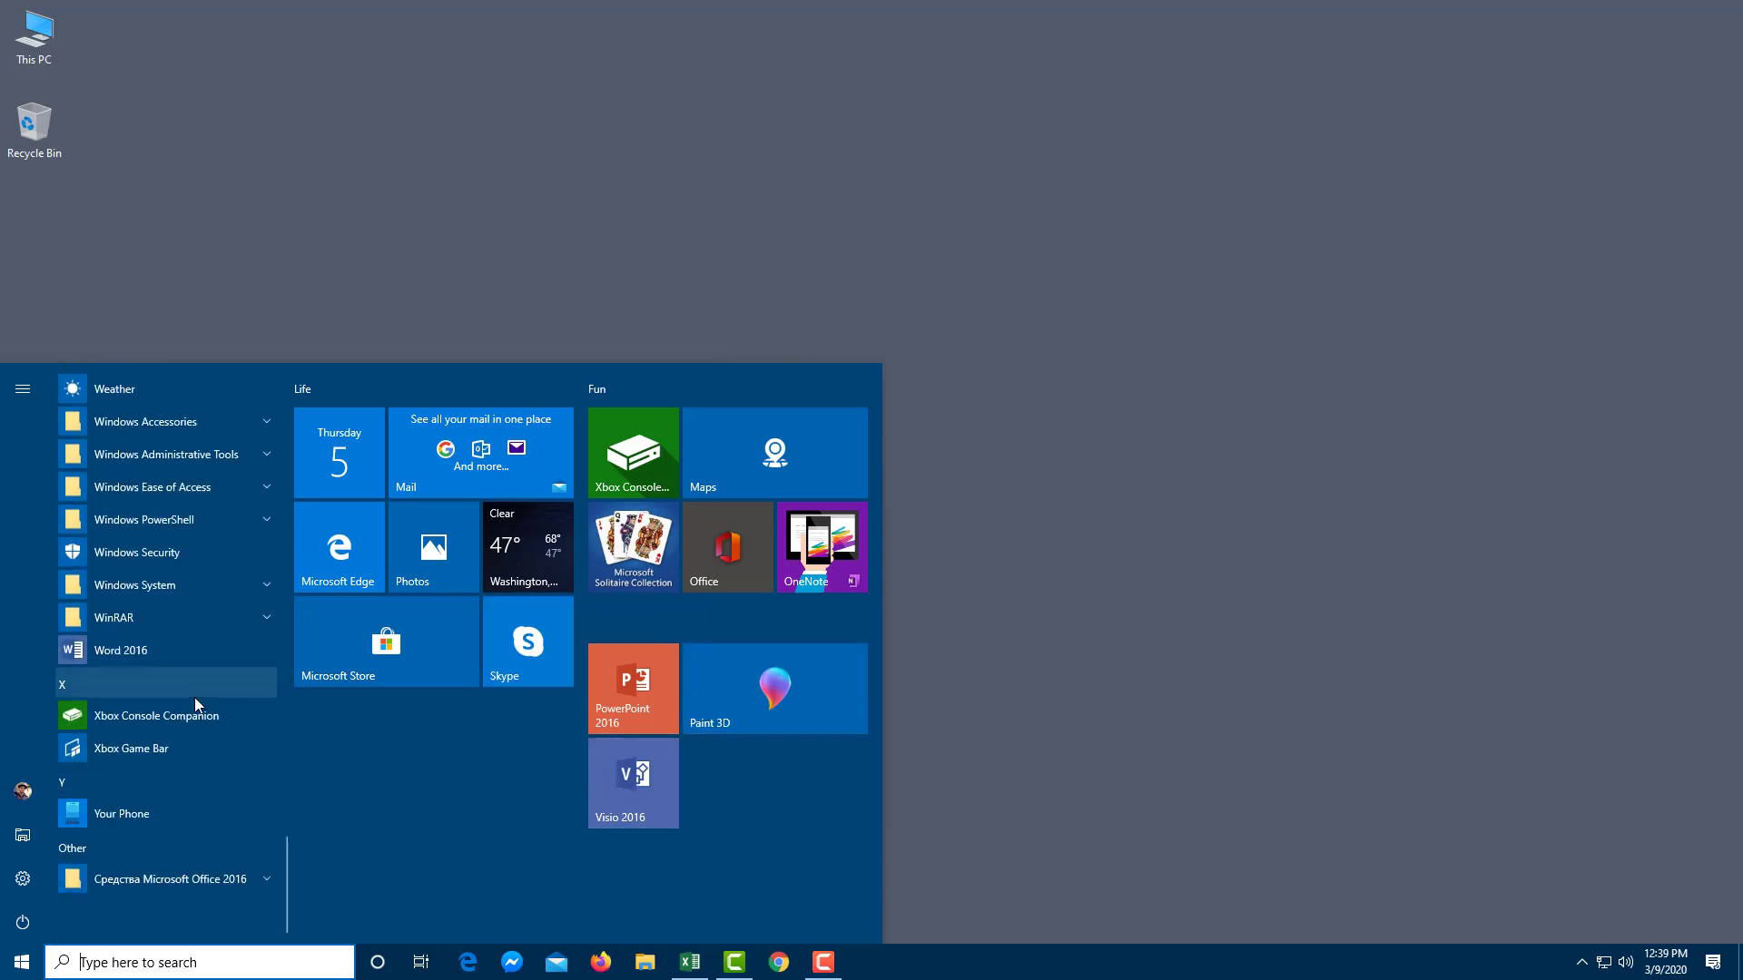